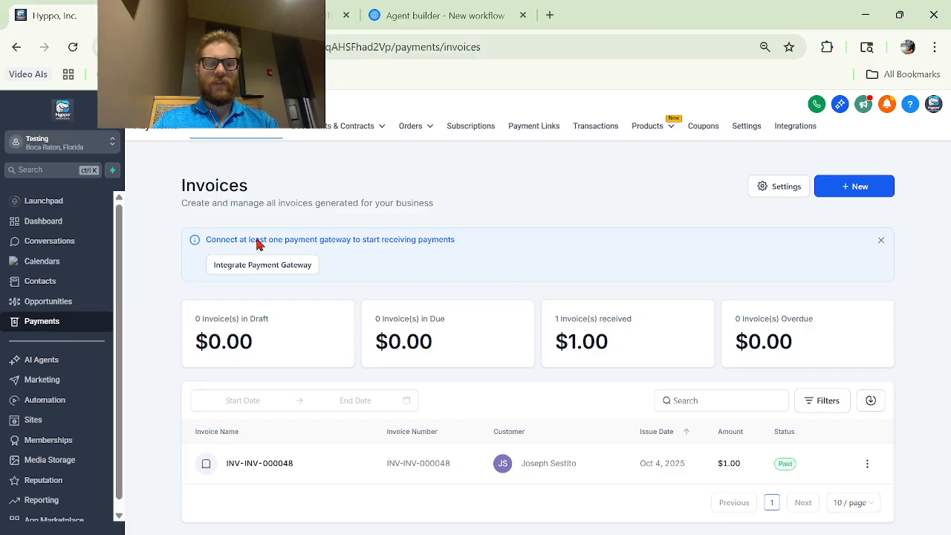
Open the Products page in the payments area and start creating a new product.
mouse_move(214, 133)
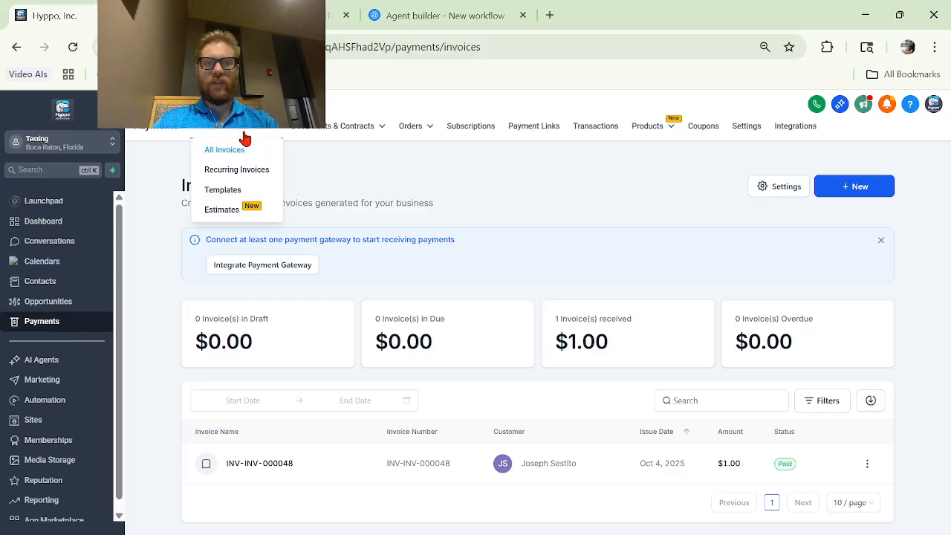
mouse_move(652, 135)
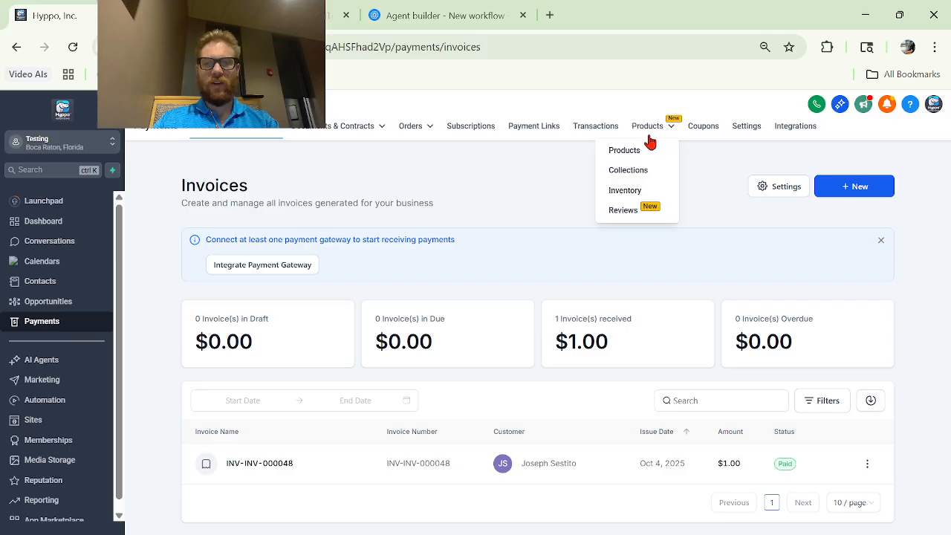
left_click(626, 151)
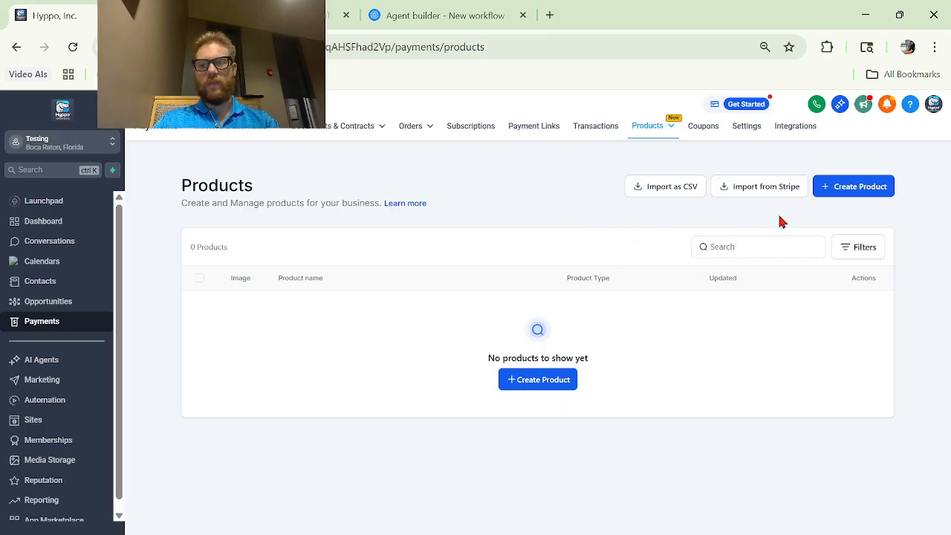
left_click(877, 188)
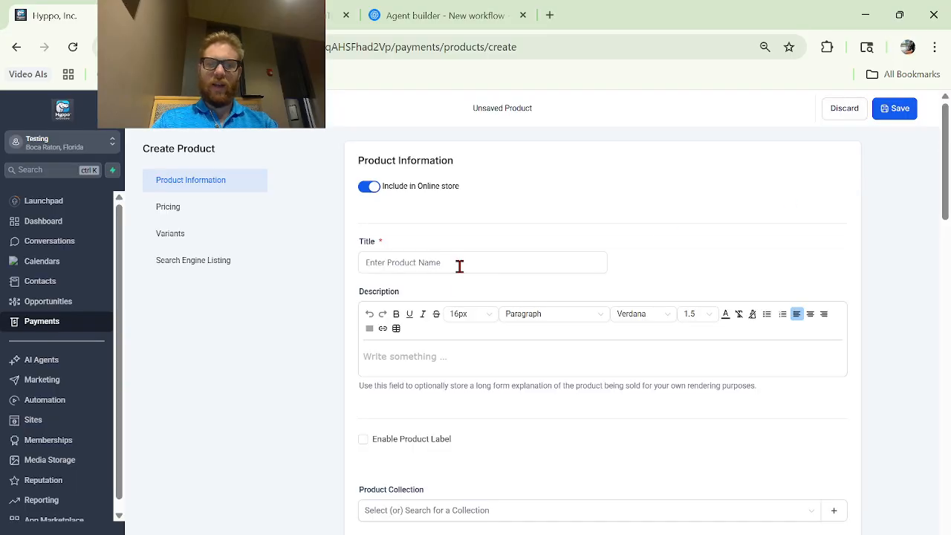
Title the product "Test Product" and enter the description "This is a testing product".
left_click(459, 265)
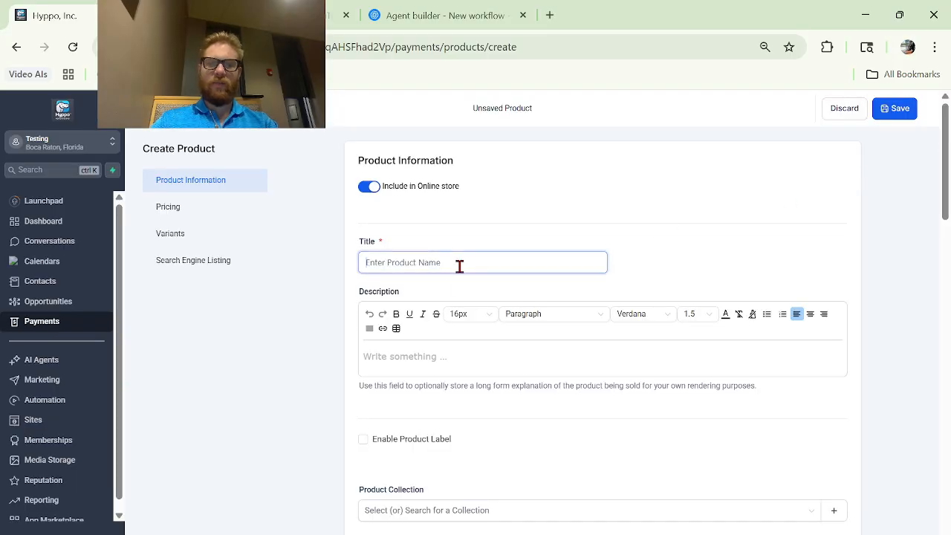
scroll(505, 348, "down", 10)
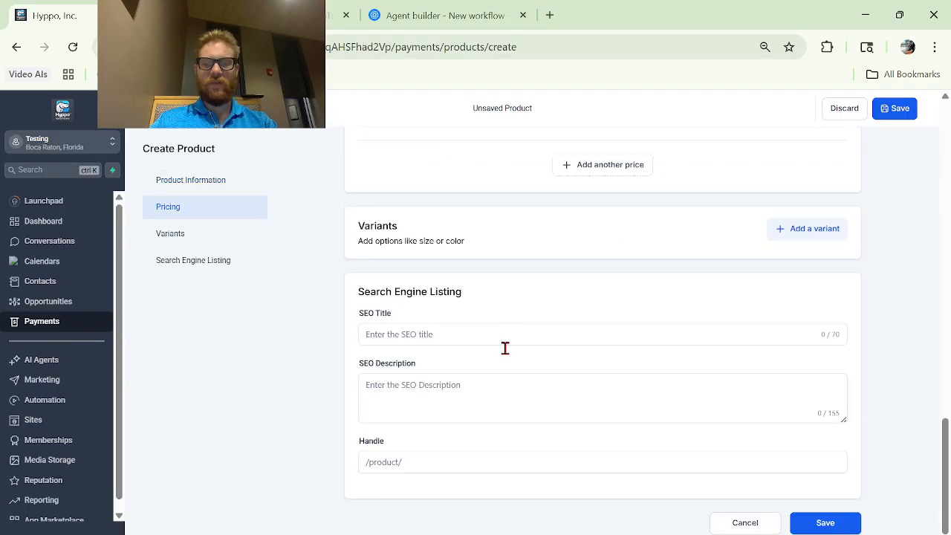
scroll(505, 348, "up", 10)
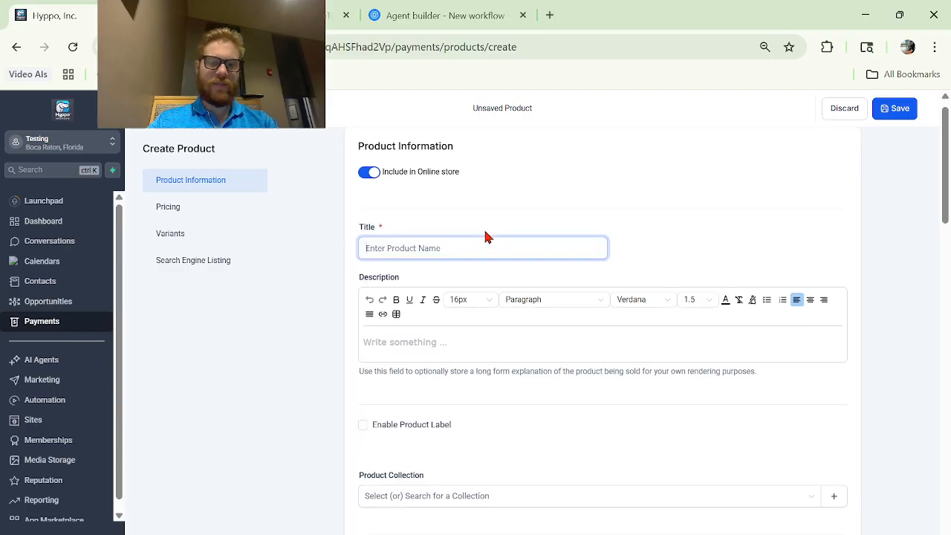
type("Test Product")
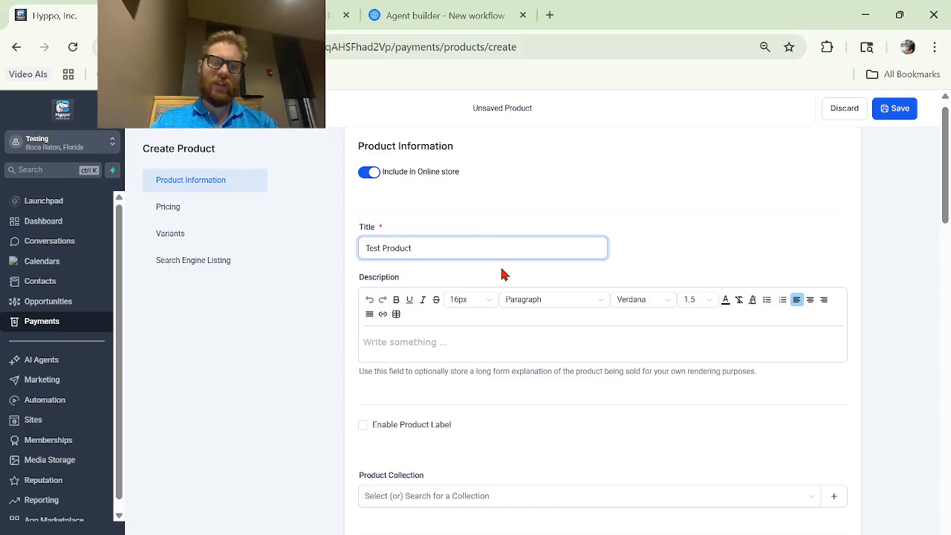
scroll(498, 279, "down", 1)
left_click(473, 288)
type("This is a testing product")
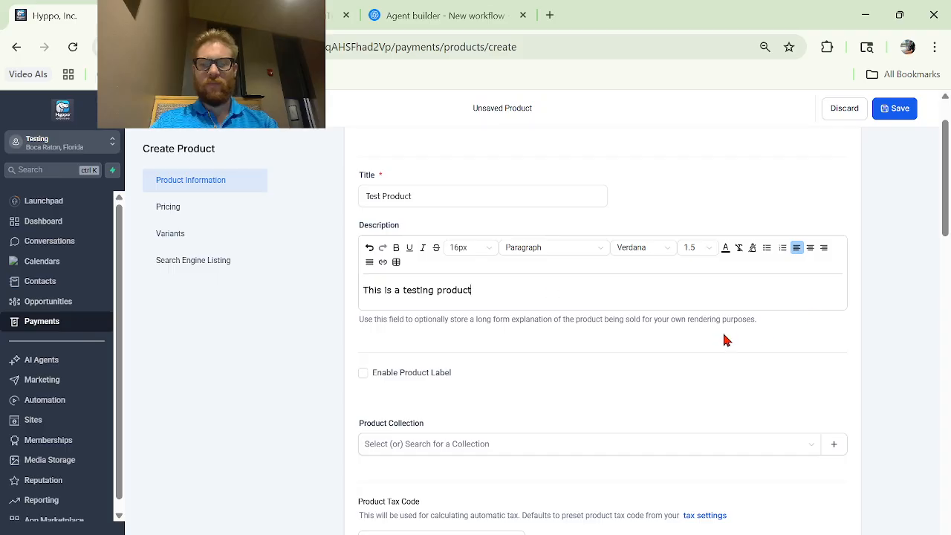
left_click_drag(756, 319, 373, 366)
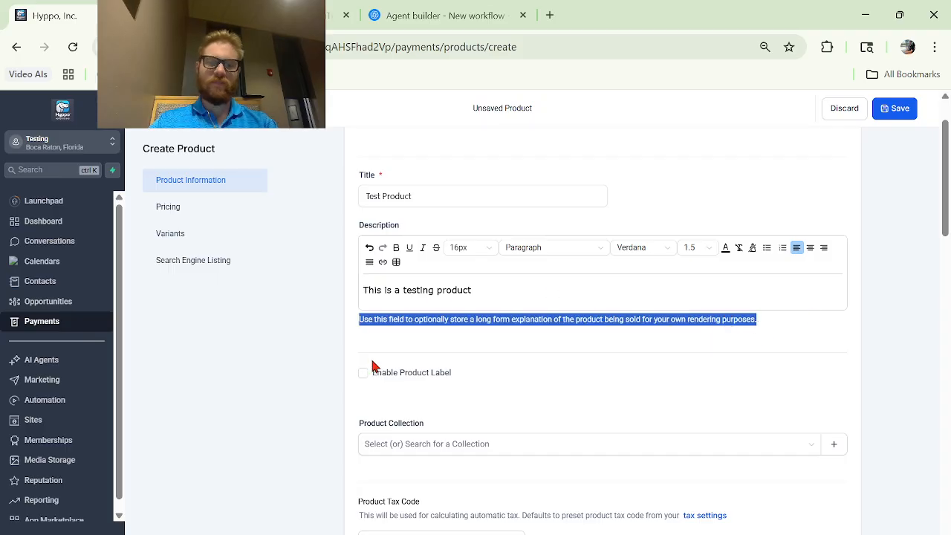
left_click(443, 316)
scroll(490, 301, "down", 2)
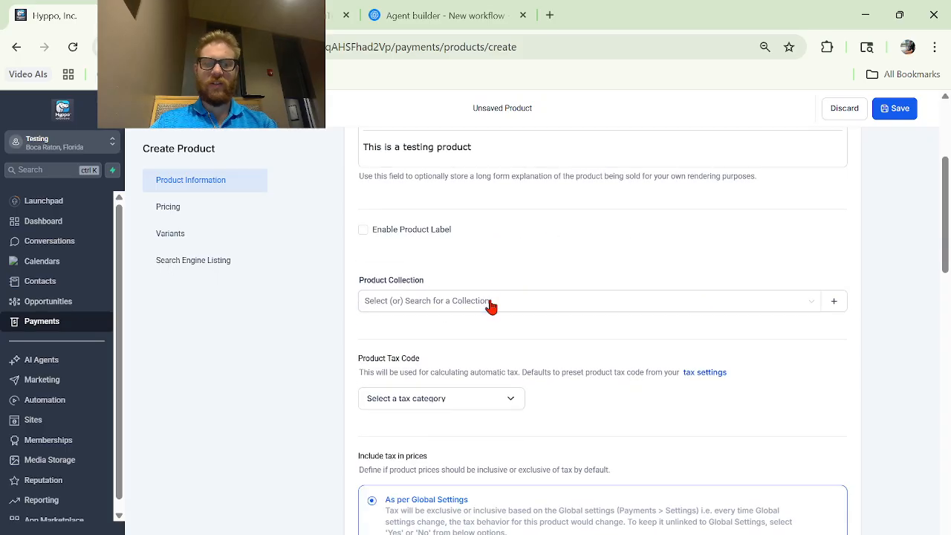
left_click(434, 236)
left_click(526, 275)
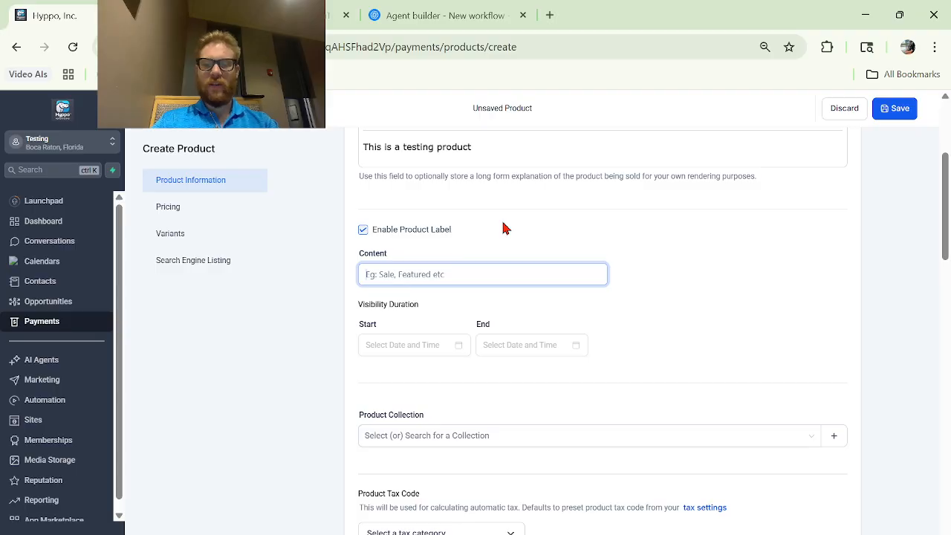
type("f")
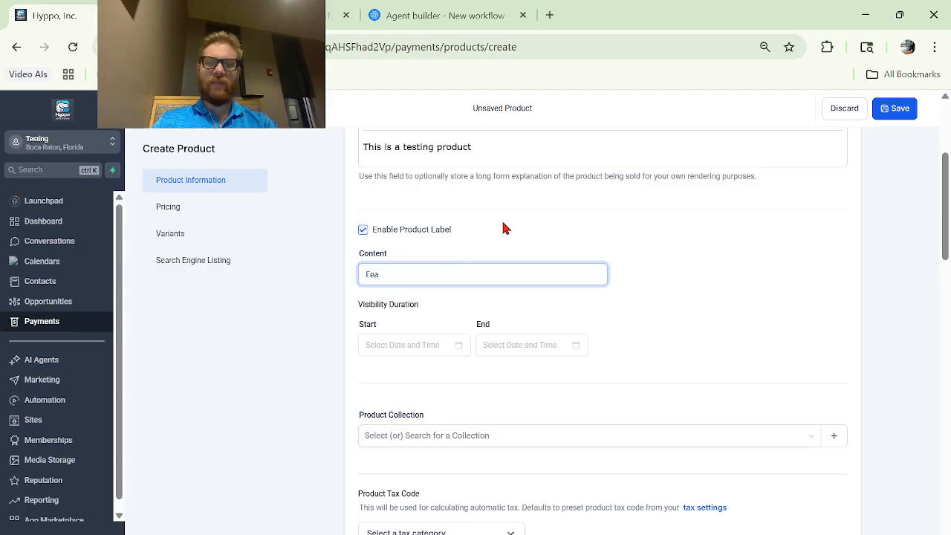
key("BackSpace")
key("BackSpace")
key("BackSpace")
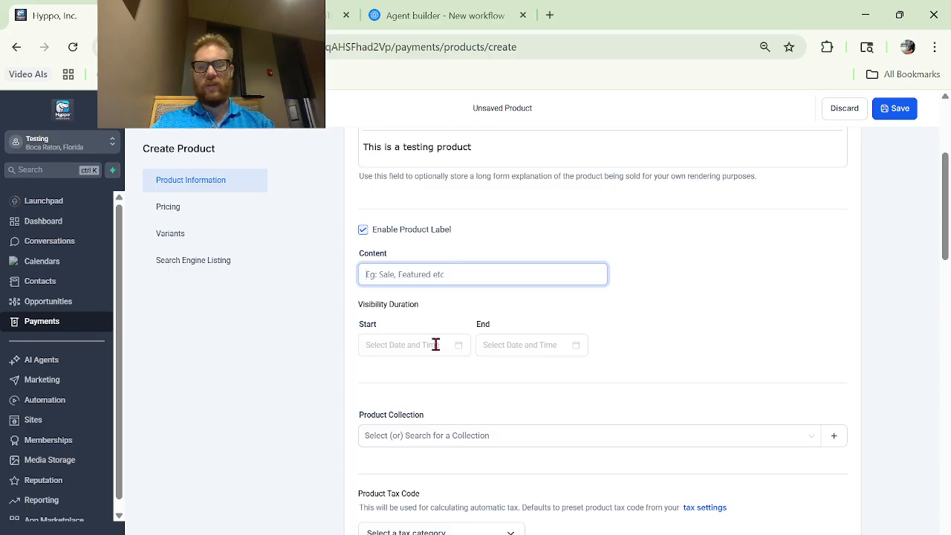
left_click(405, 343)
left_click(519, 344)
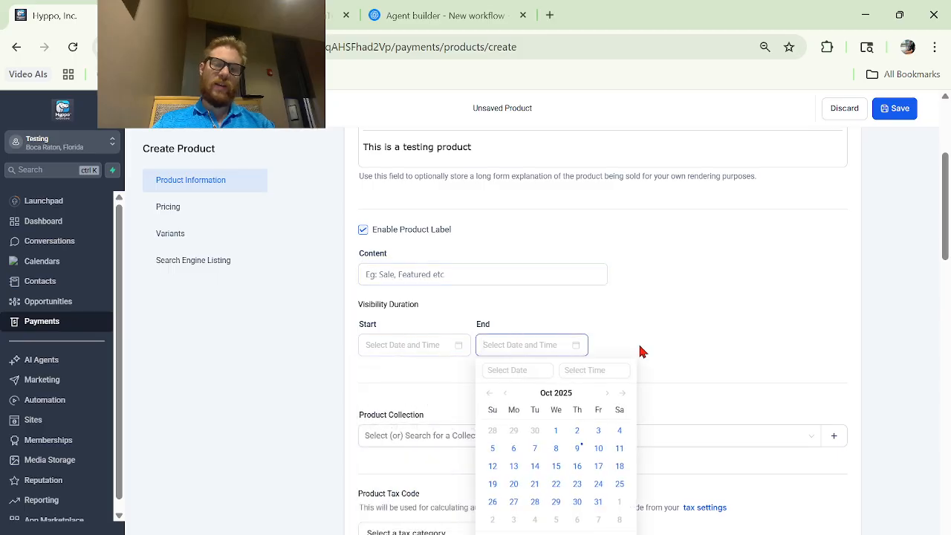
left_click(394, 369)
left_click(409, 232)
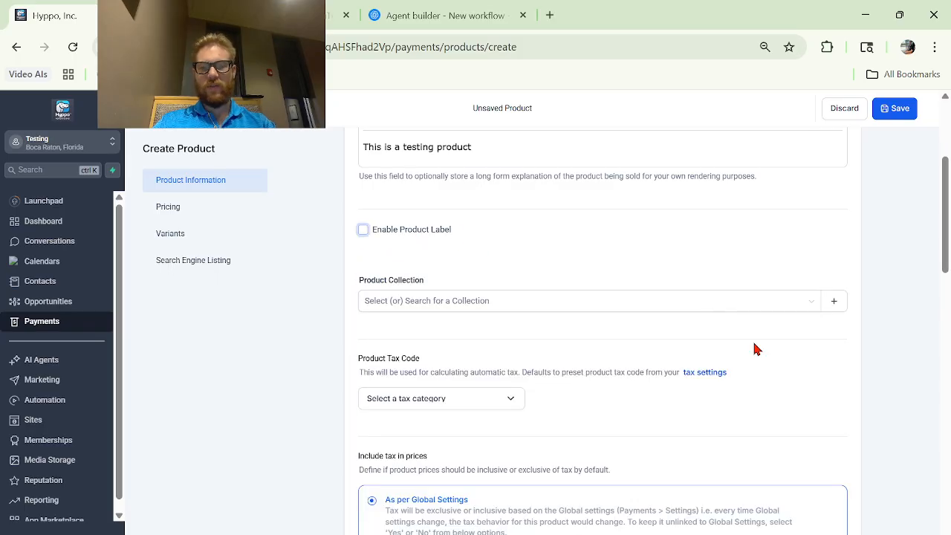
Examine the Product Collection, Product Tax Code and Include tax in prices options for the product.
scroll(655, 301, "down", 2)
left_click(566, 190)
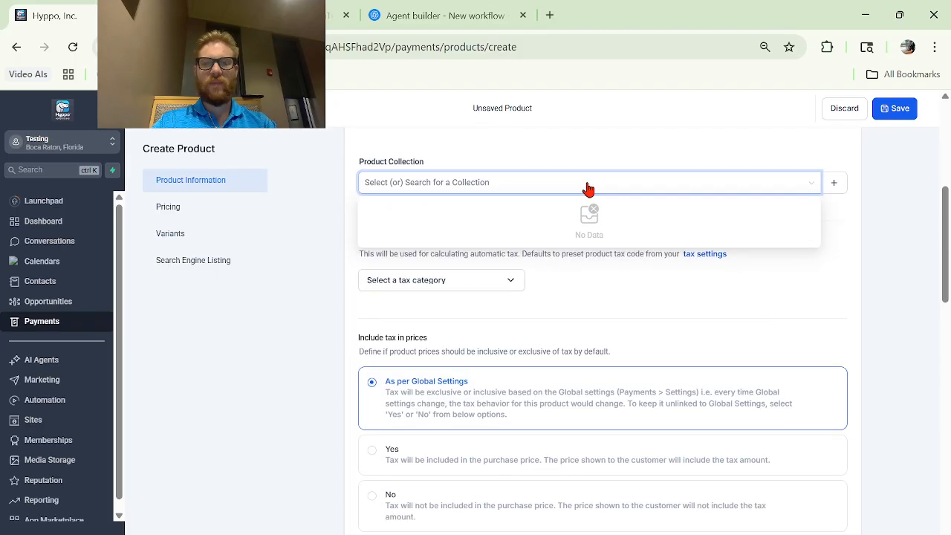
scroll(587, 189, "up", 1)
scroll(587, 190, "up", 4)
scroll(639, 286, "down", 3)
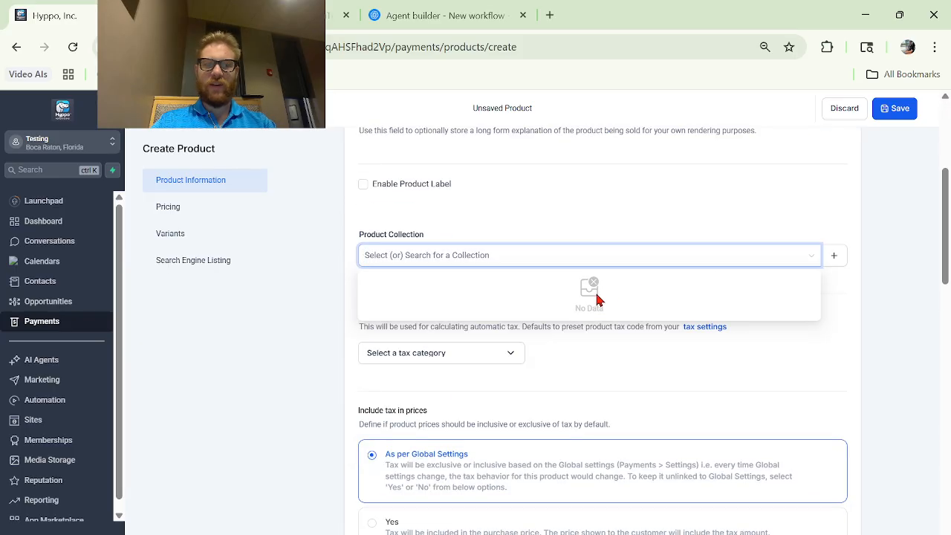
scroll(617, 212, "down", 1)
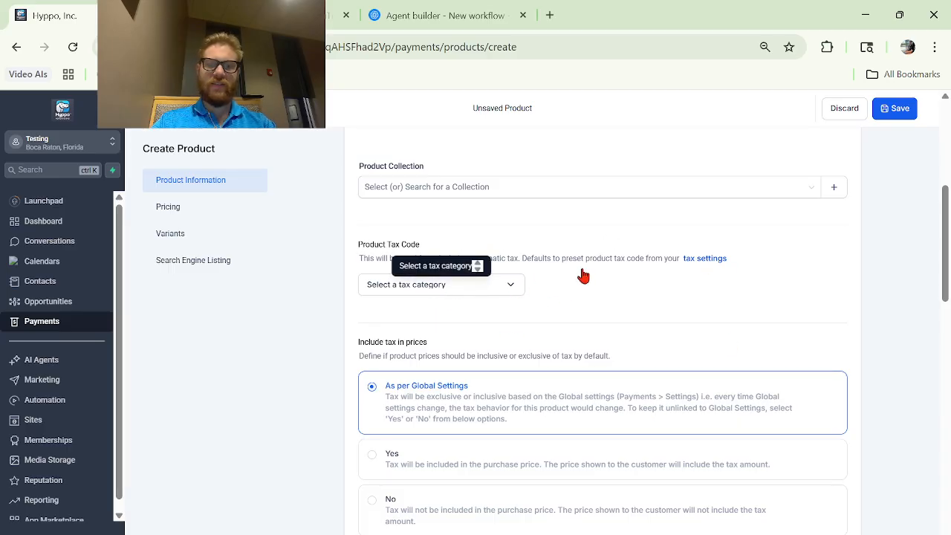
scroll(619, 210, "up", 4)
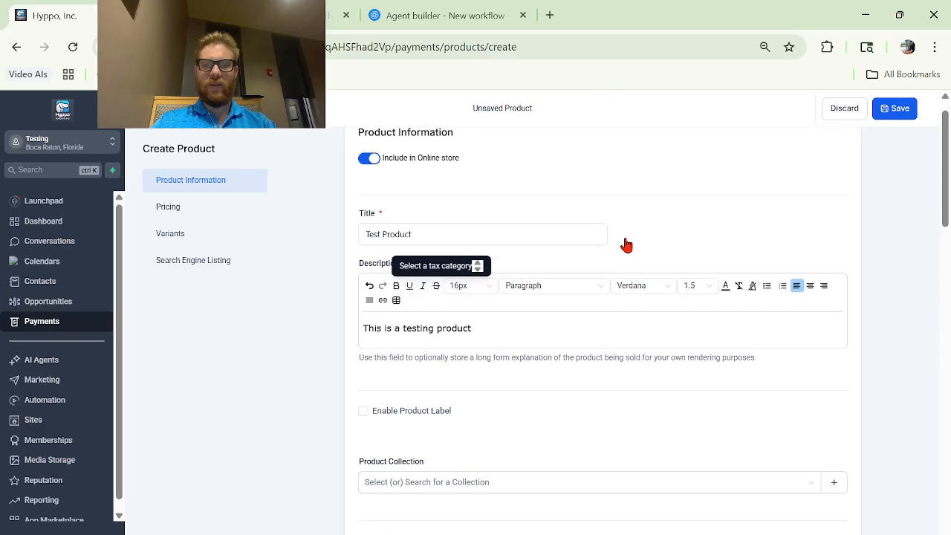
scroll(626, 245, "down", 4)
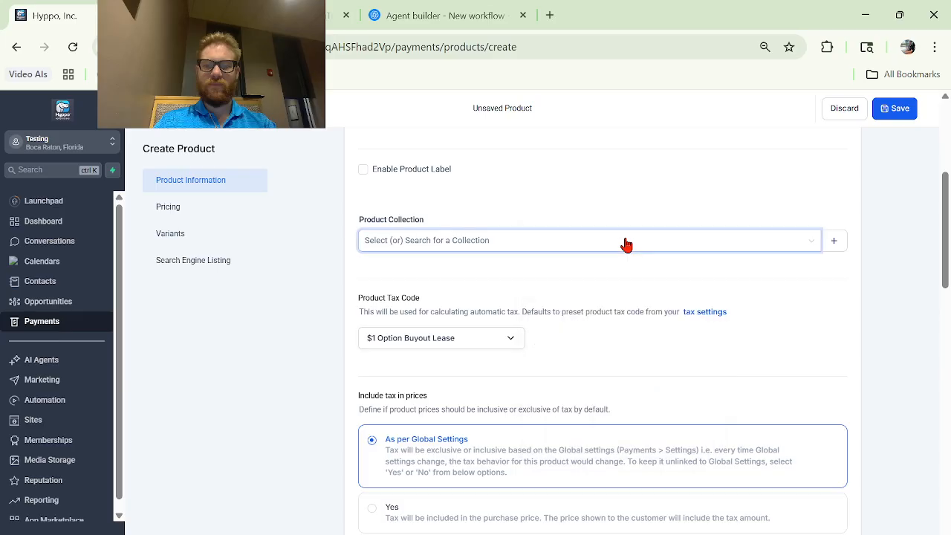
scroll(626, 245, "down", 2)
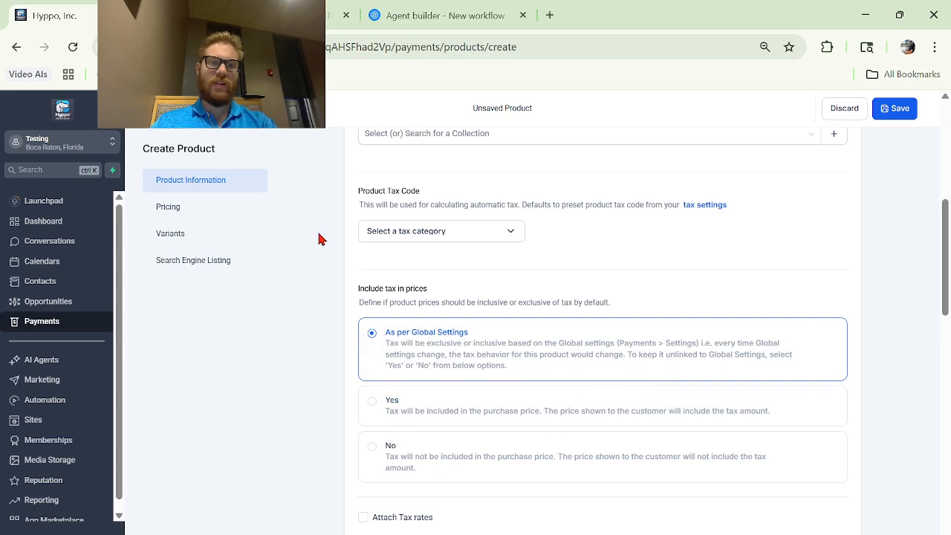
scroll(668, 297, "down", 2)
scroll(753, 335, "down", 1)
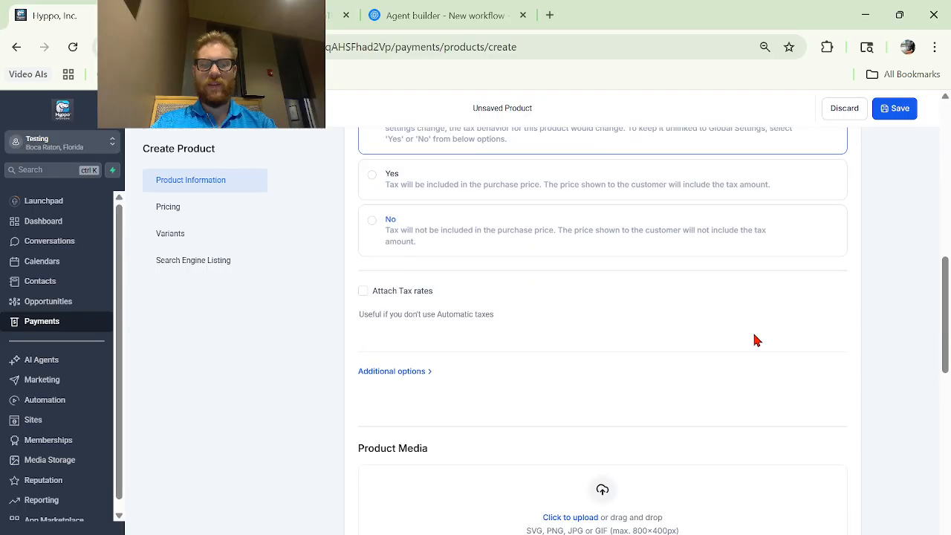
Check what the Attach Tax rates option offers and look over the product media and price settings.
left_click(380, 292)
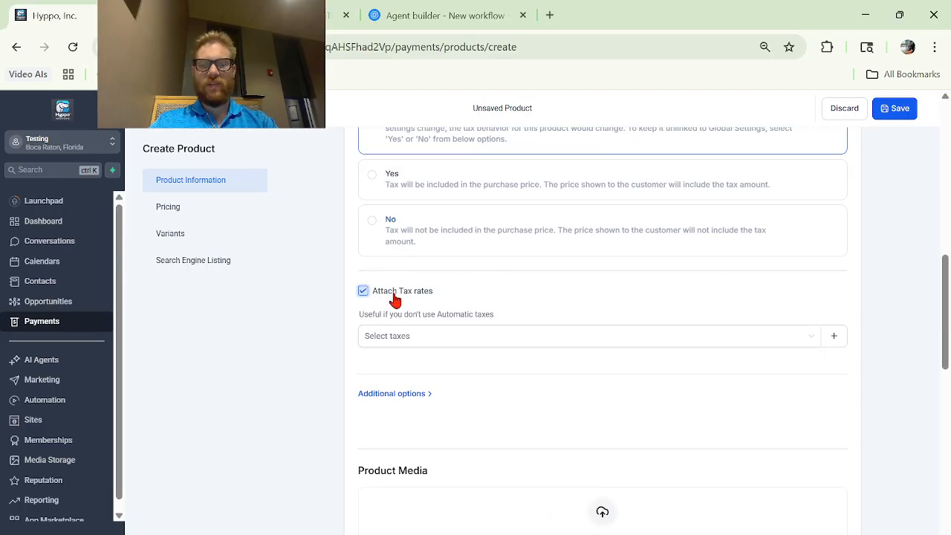
left_click(395, 294)
scroll(462, 281, "up", 1)
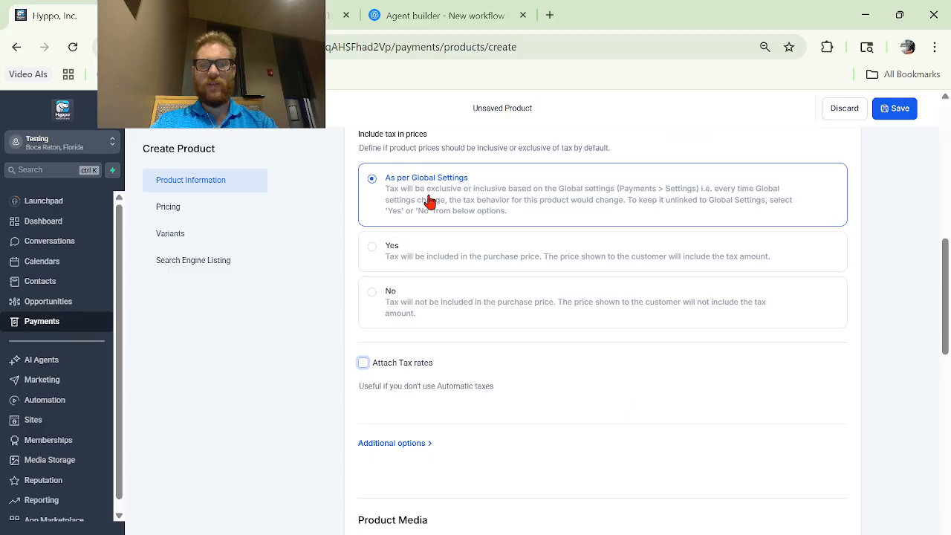
scroll(613, 210, "down", 2)
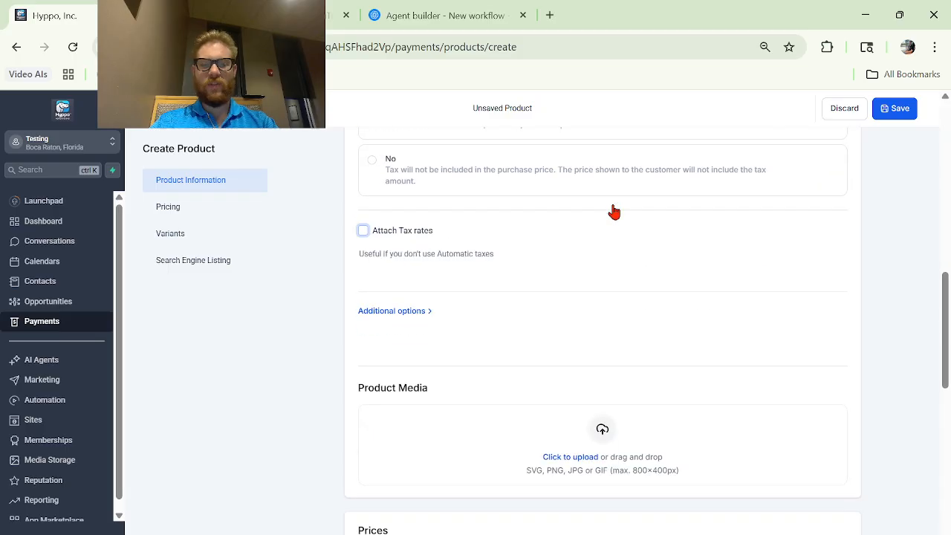
scroll(614, 210, "up", 2)
scroll(583, 193, "down", 3)
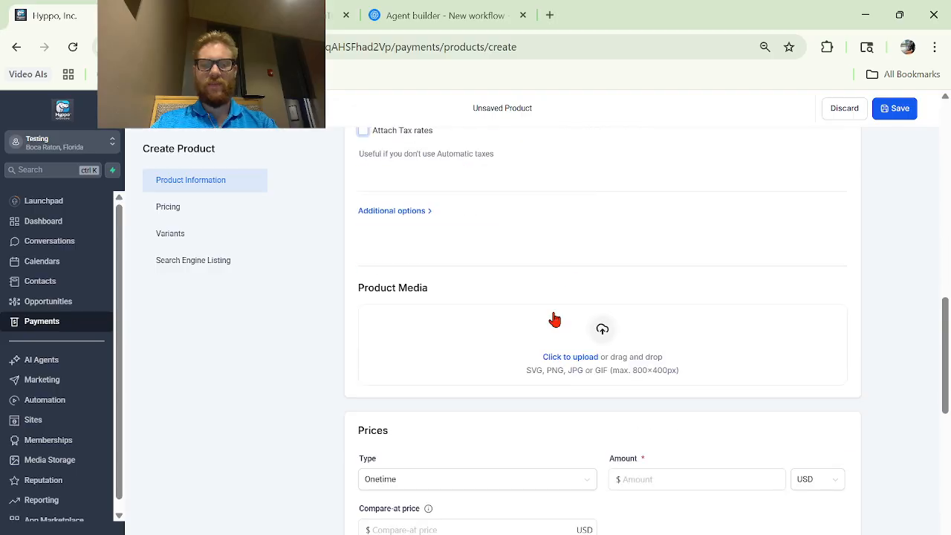
scroll(559, 347, "down", 1)
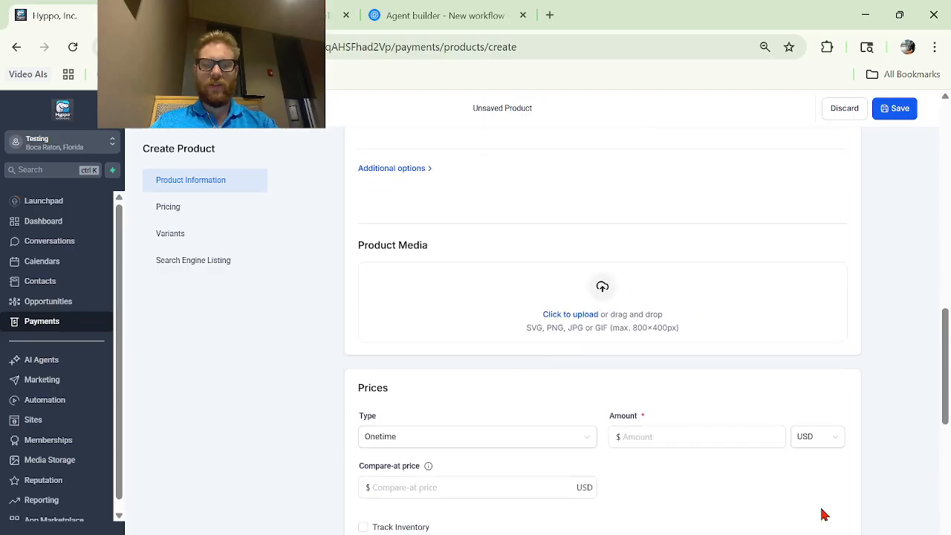
scroll(523, 371, "down", 2)
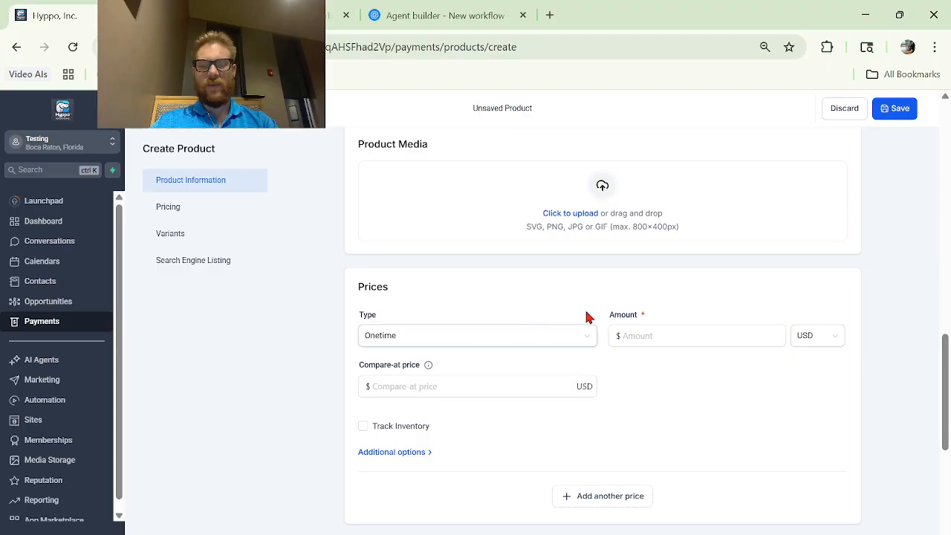
left_click(527, 339)
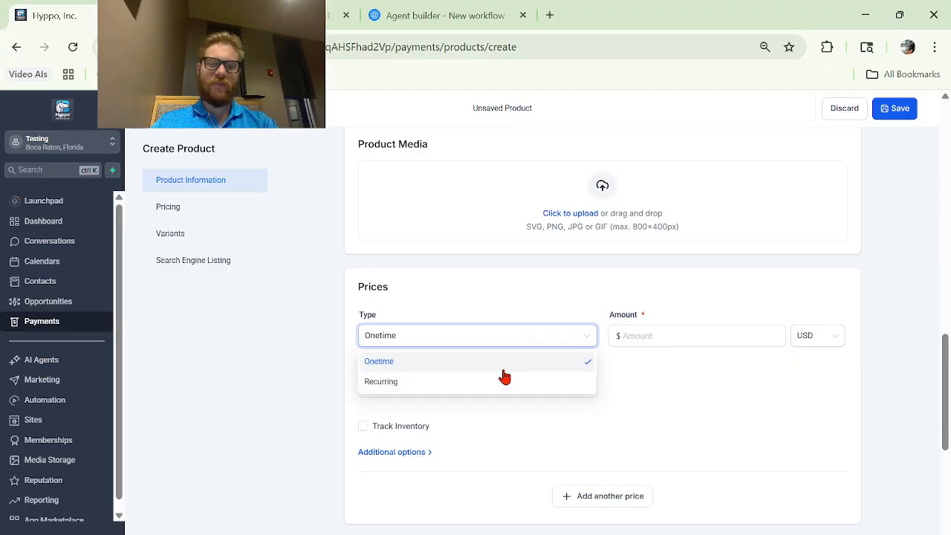
left_click(504, 364)
scroll(565, 344, "down", 1)
left_click(566, 295)
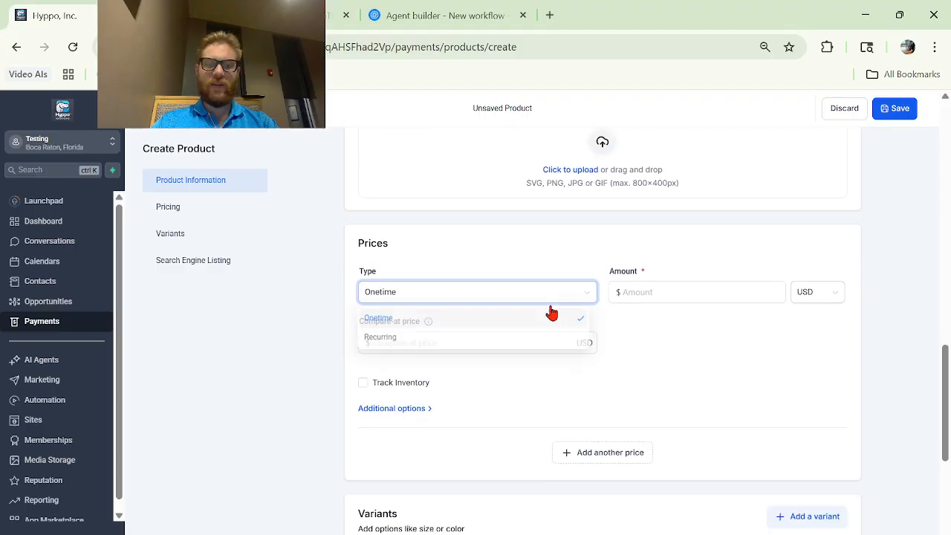
left_click(495, 340)
left_click(569, 295)
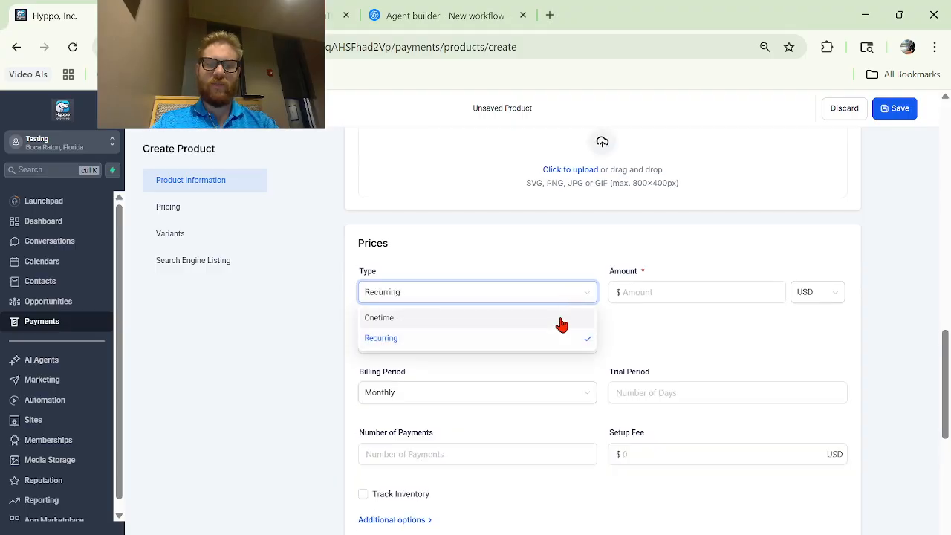
left_click(560, 319)
Set the amount of the product's Onetime price to 97 USD.
left_click(667, 285)
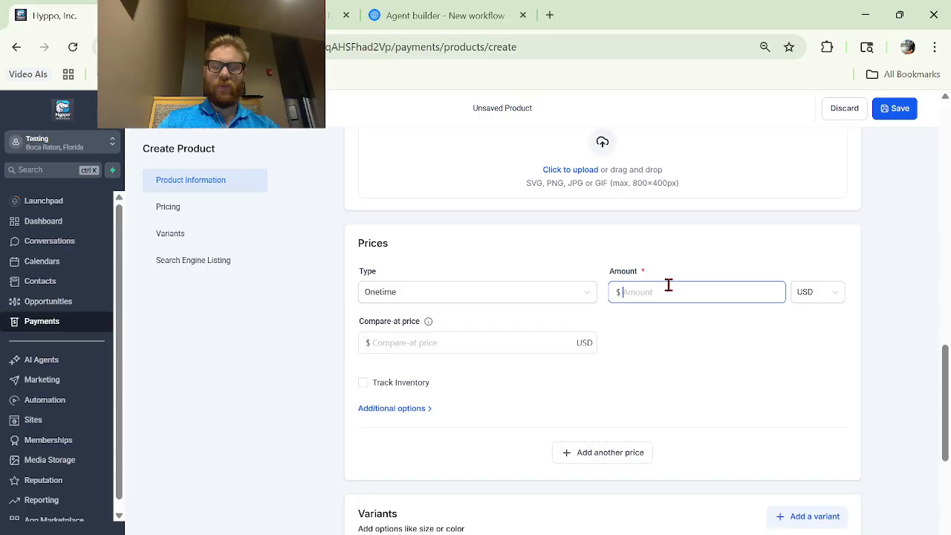
type("97")
left_click(615, 378)
Set the compare-at price of the product's one-time price to 297 USD.
scroll(616, 378, "down", 1)
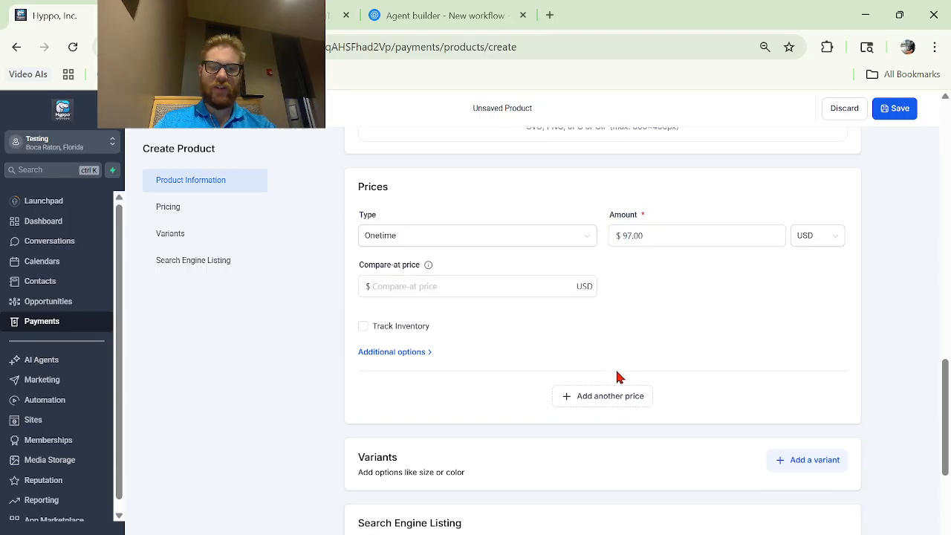
left_click(460, 268)
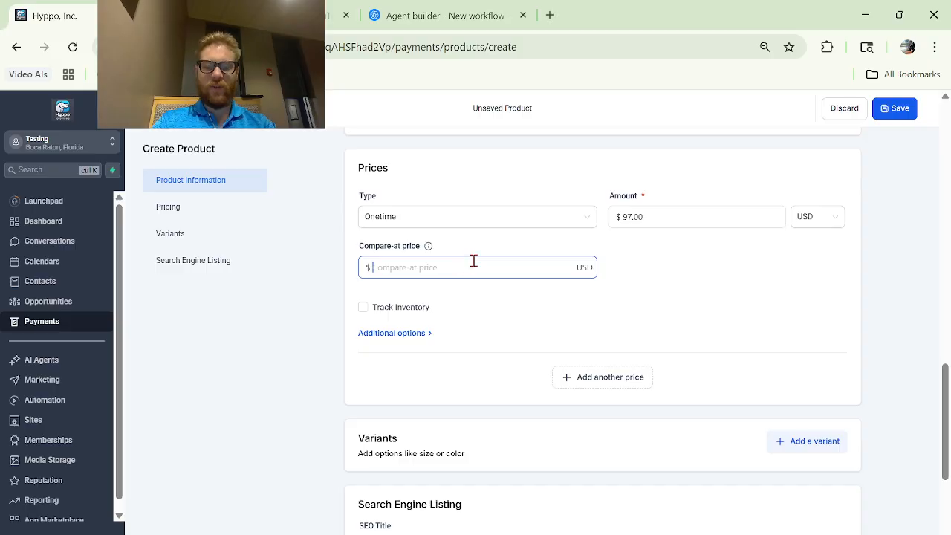
type("297")
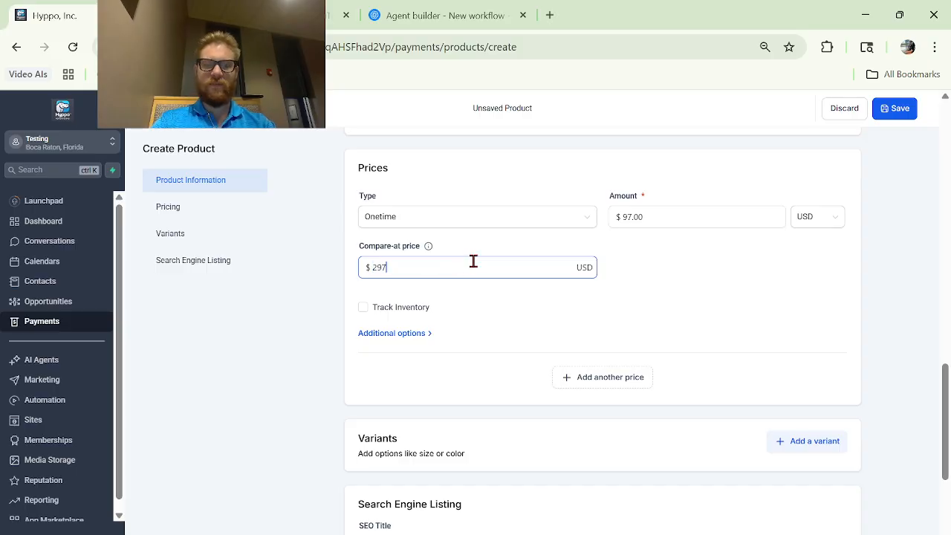
left_click(721, 311)
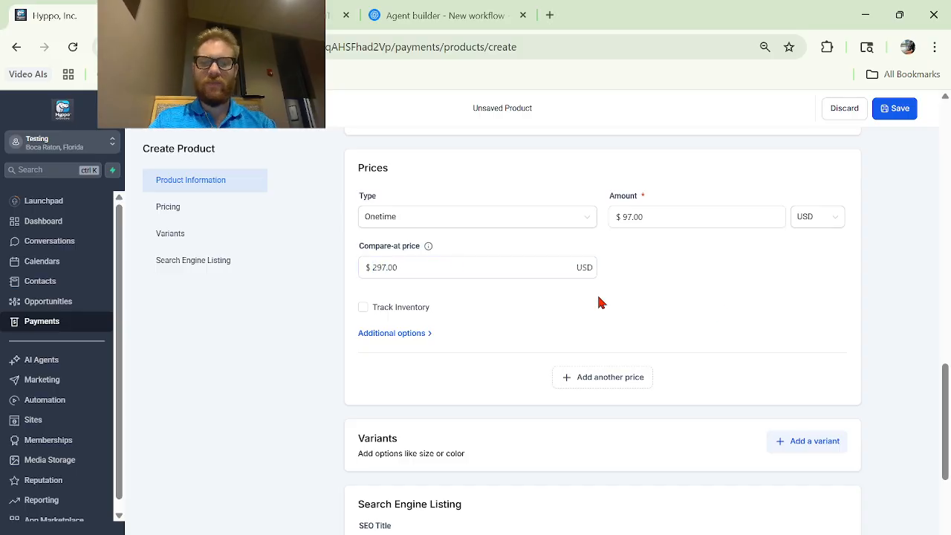
Turn on inventory tracking for the product and set its available quantity to 100.
left_click(394, 307)
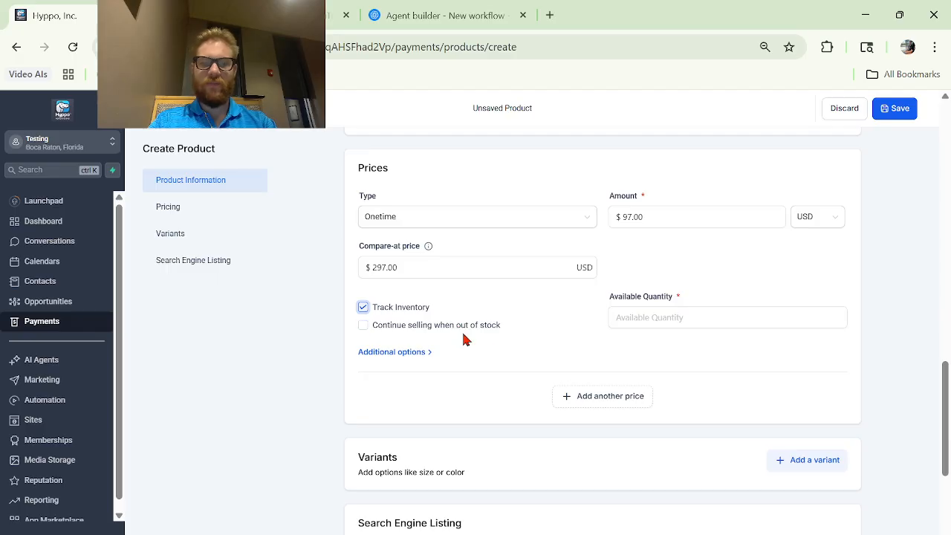
left_click(648, 322)
type("100")
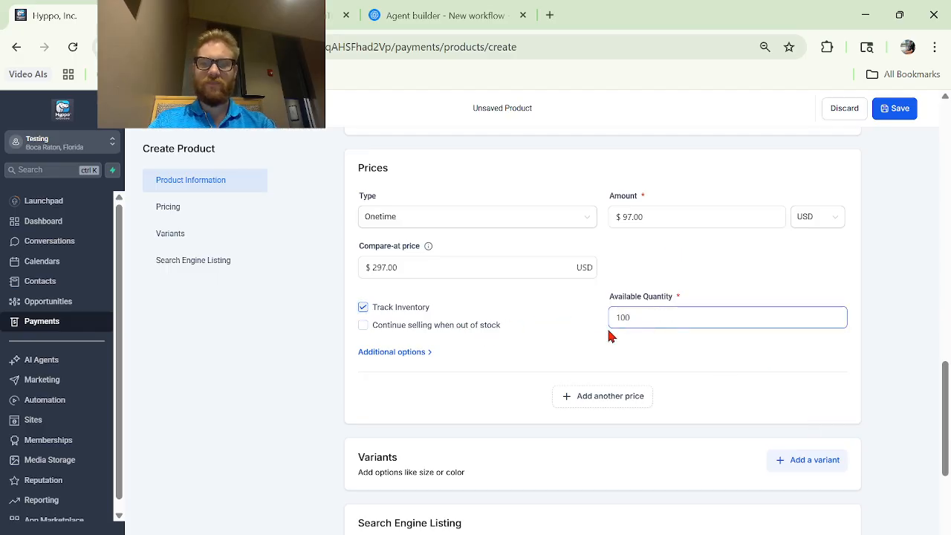
left_click(581, 346)
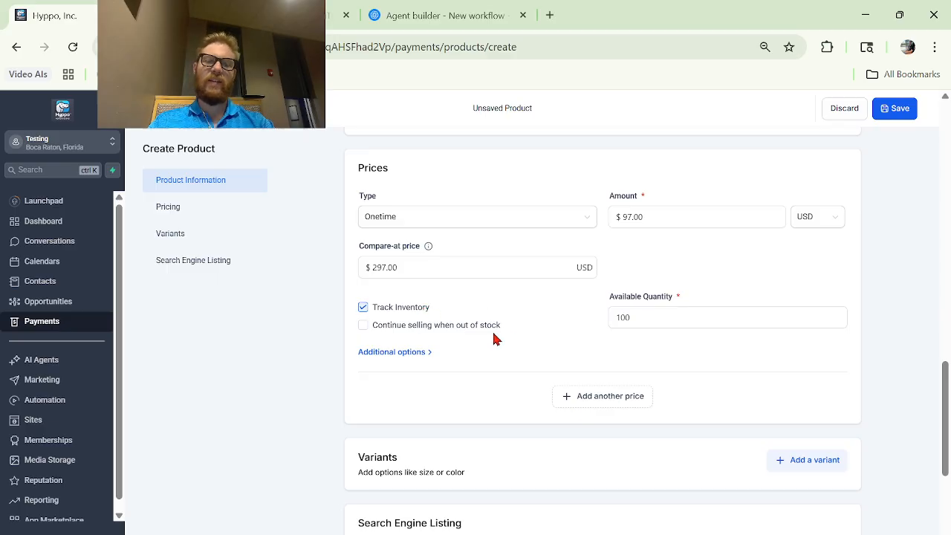
Try the option to continue selling when out of stock and check the additional price options.
left_click(379, 329)
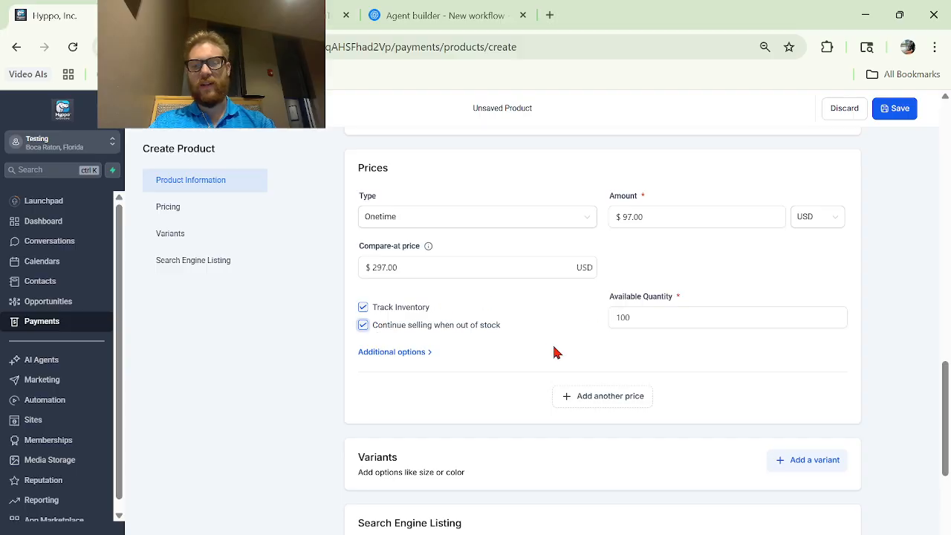
left_click(474, 329)
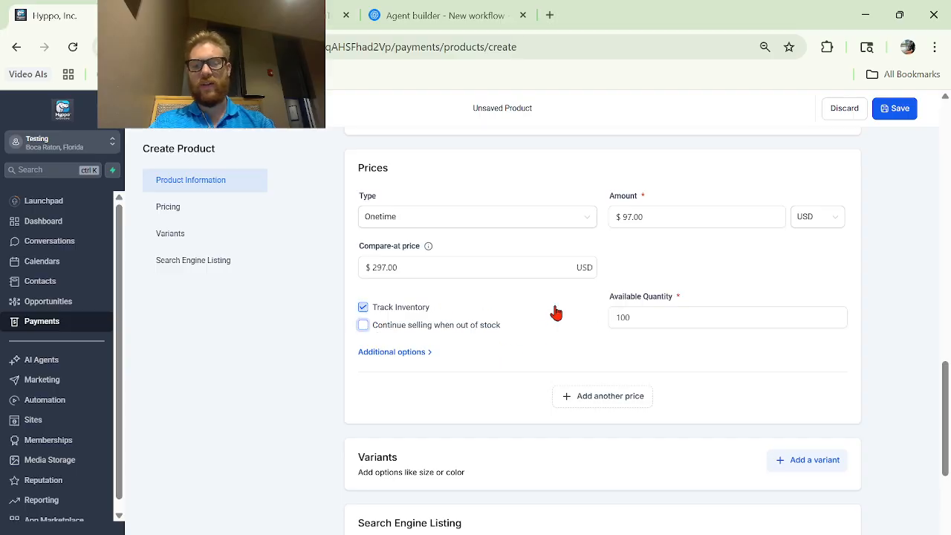
left_click(420, 355)
left_click(411, 357)
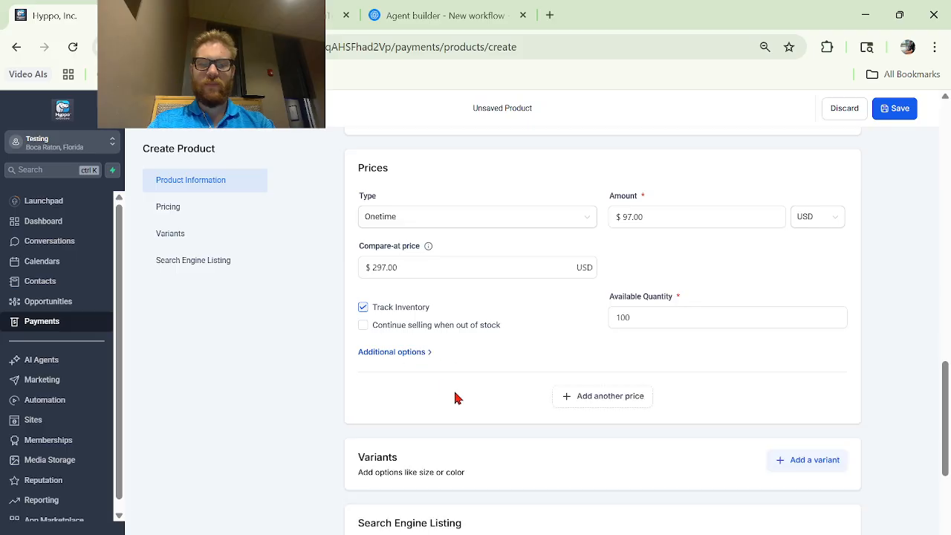
Review the variants and search engine listing sections and save the new product.
scroll(453, 387, "down", 4)
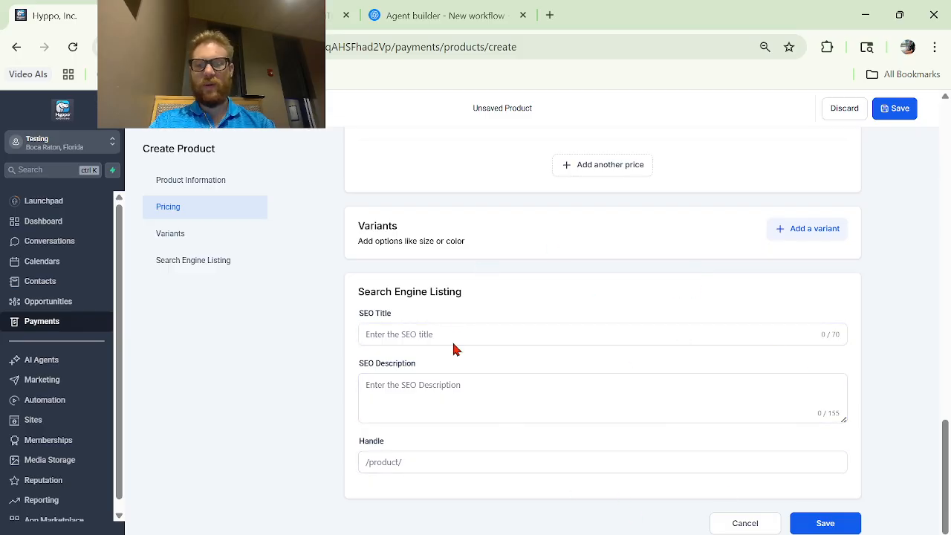
left_click(823, 519)
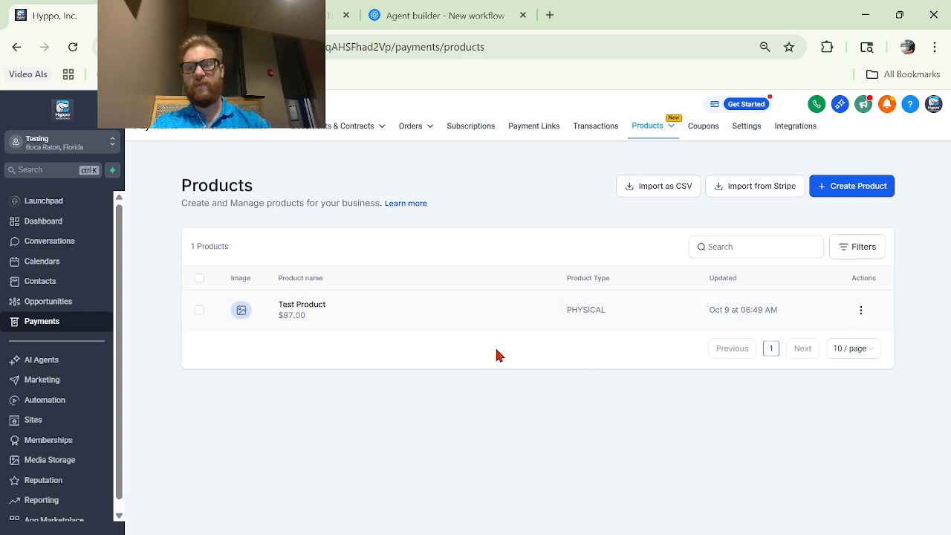
Open Test Product from the products list and open its existing price for detailed editing.
left_click(311, 314)
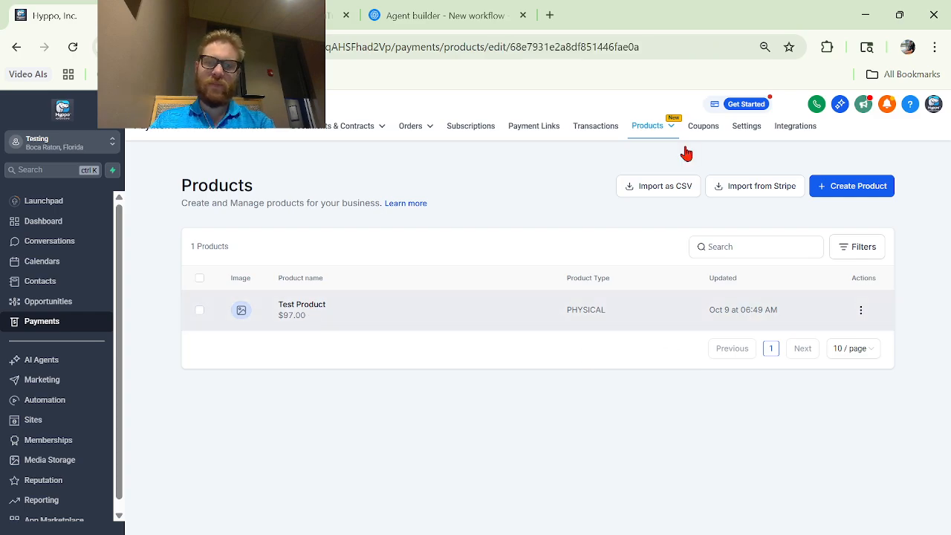
scroll(467, 338, "down", 4)
scroll(793, 374, "down", 7)
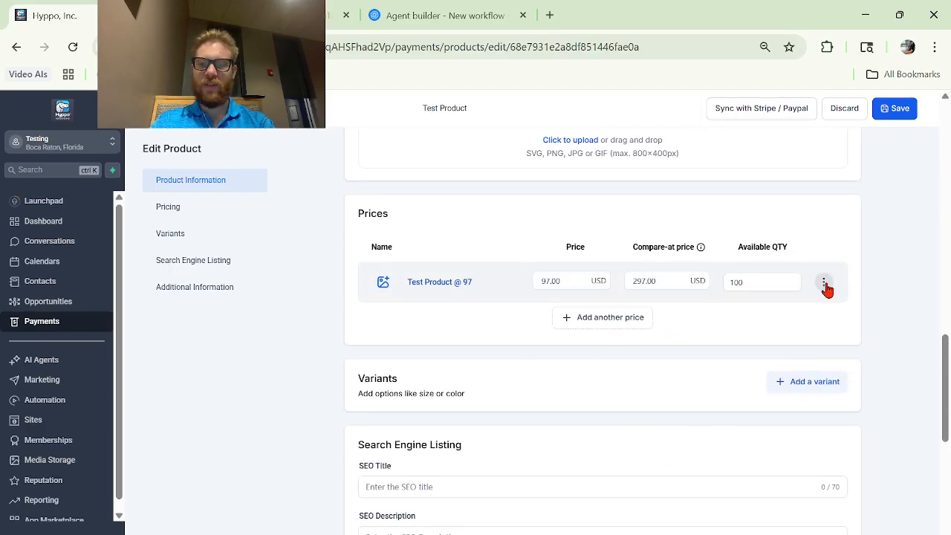
left_click(823, 283)
left_click(822, 311)
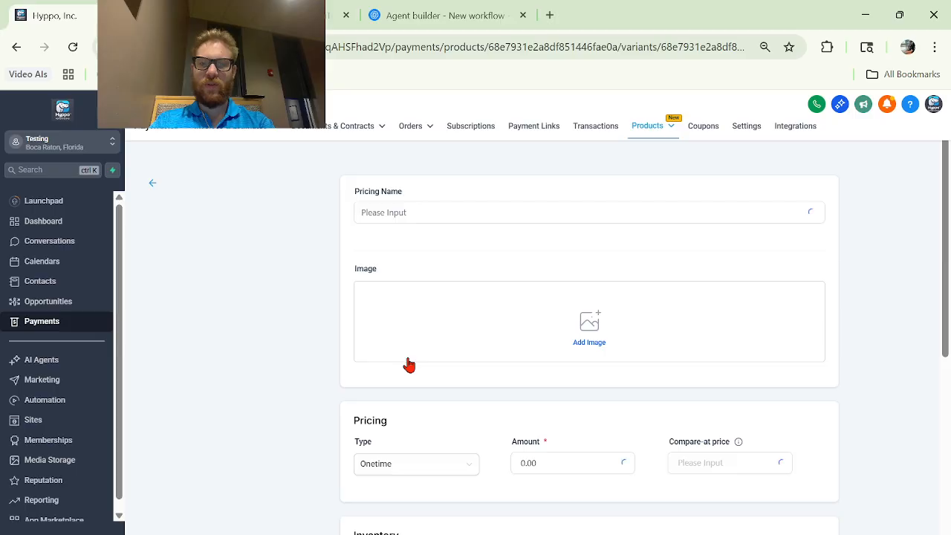
Check the SKU explanation in the price's inventory section and enter "Testing SKU" as its stock keeping unit.
scroll(408, 364, "down", 6)
scroll(552, 285, "up", 3)
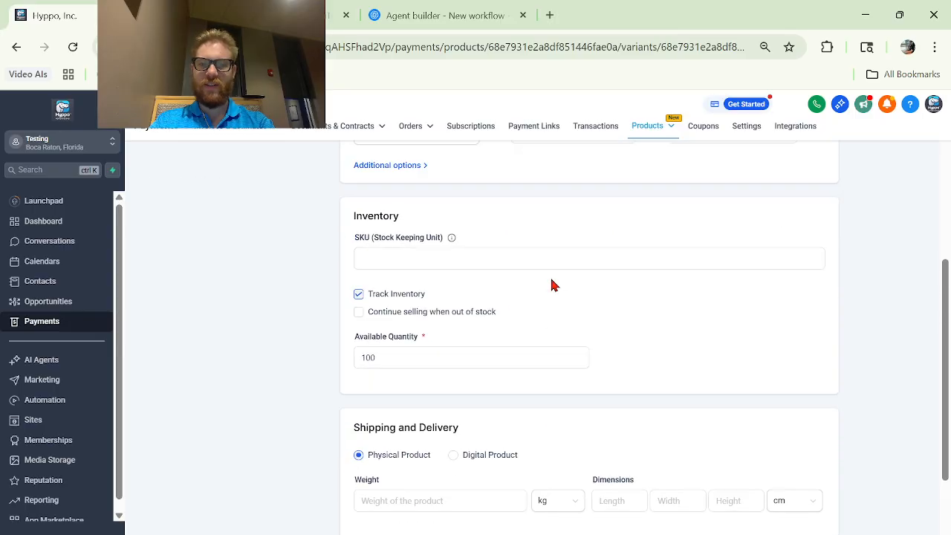
scroll(552, 285, "down", 3)
scroll(552, 284, "up", 2)
scroll(552, 285, "up", 4)
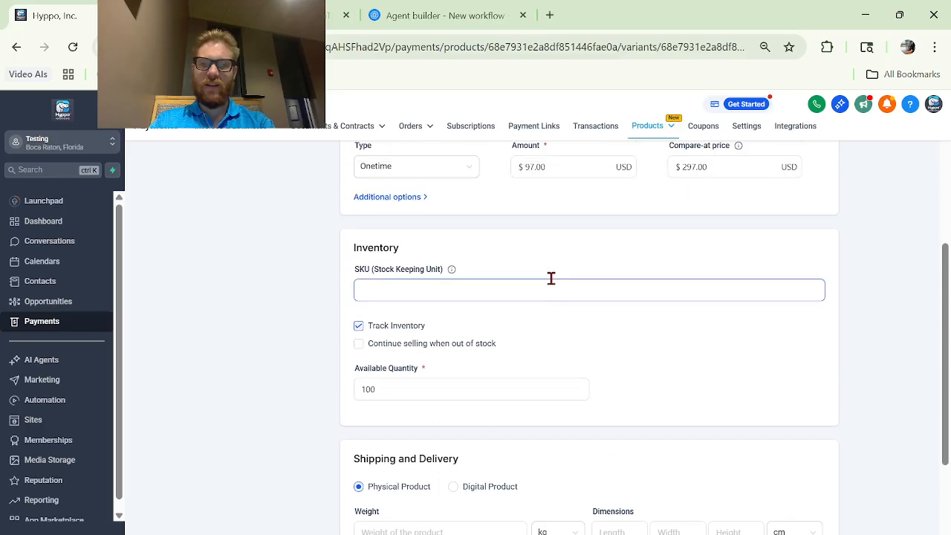
scroll(552, 284, "down", 4)
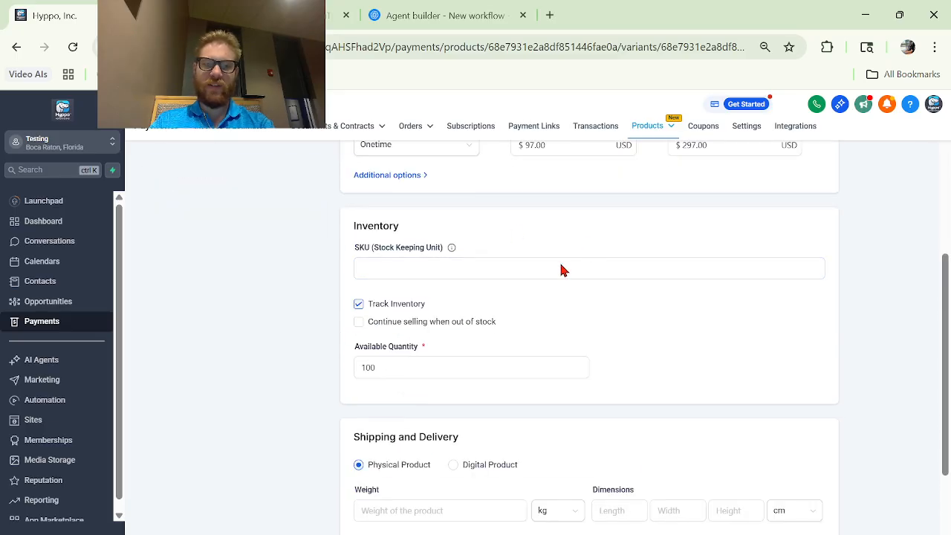
mouse_move(452, 250)
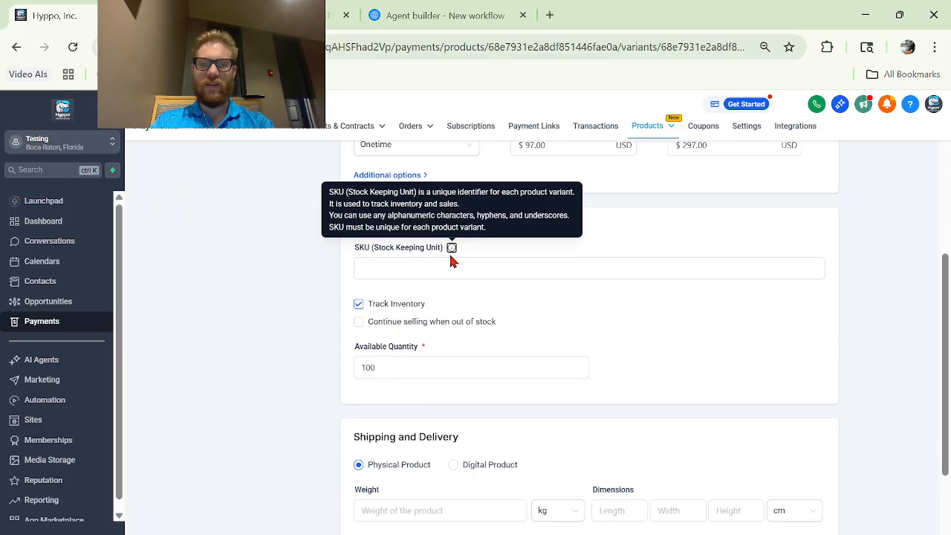
left_click(445, 266)
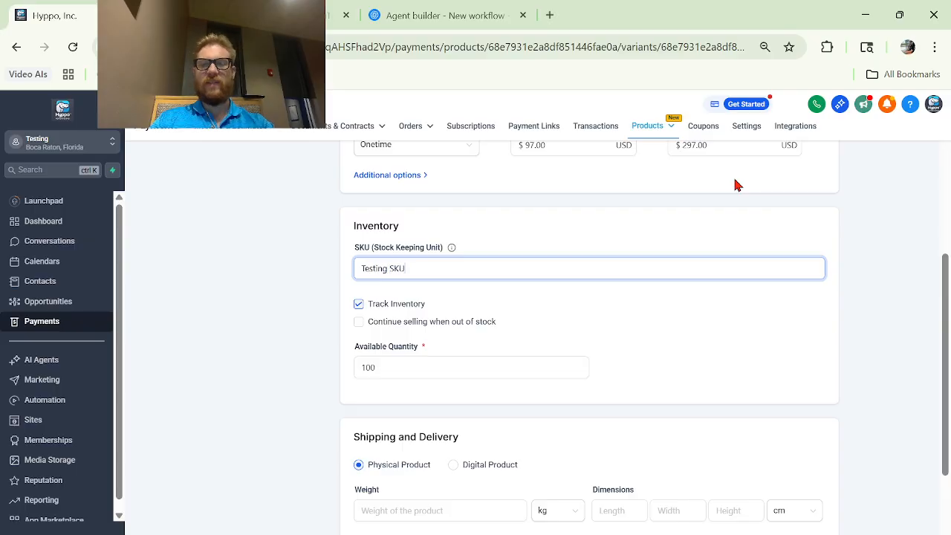
Try the Digital Product shipping type, return to Physical Product, and save the price details.
scroll(688, 384, "down", 2)
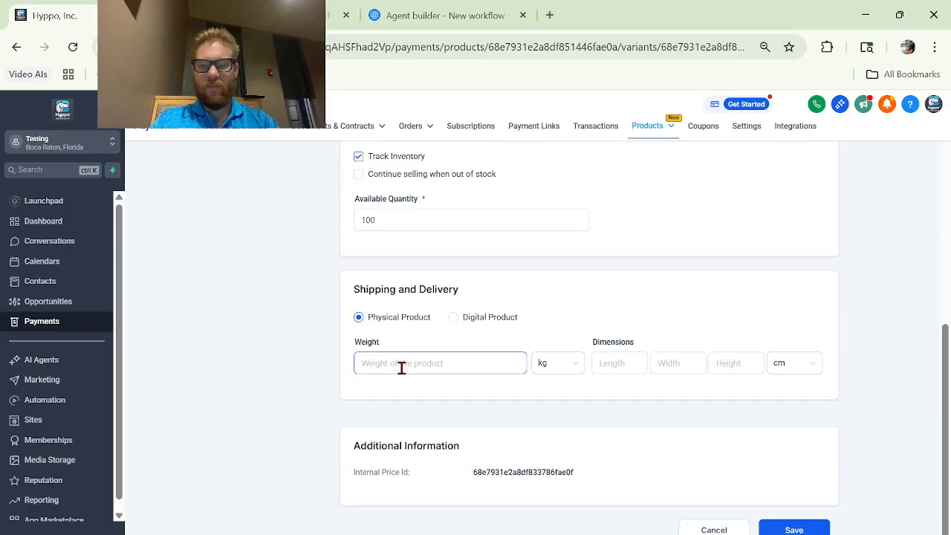
left_click(464, 320)
left_click(399, 320)
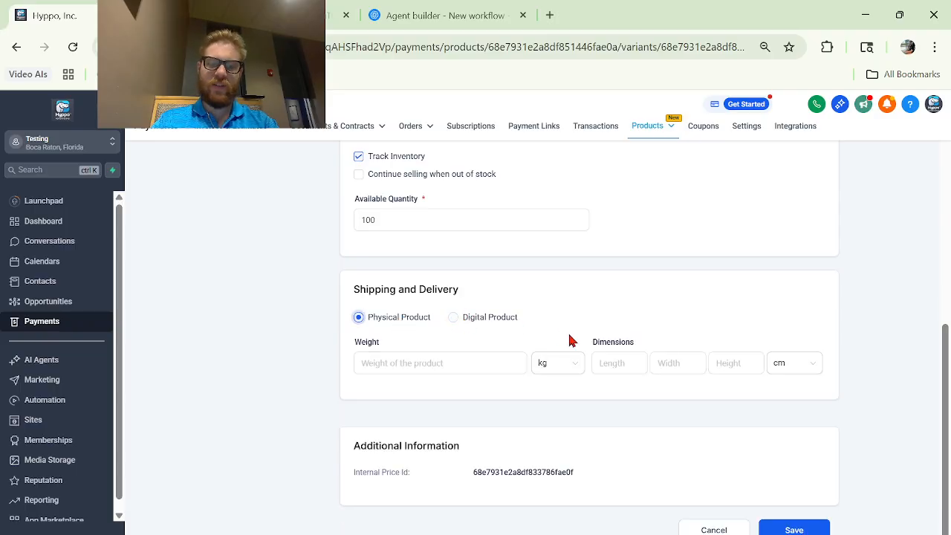
left_click(789, 526)
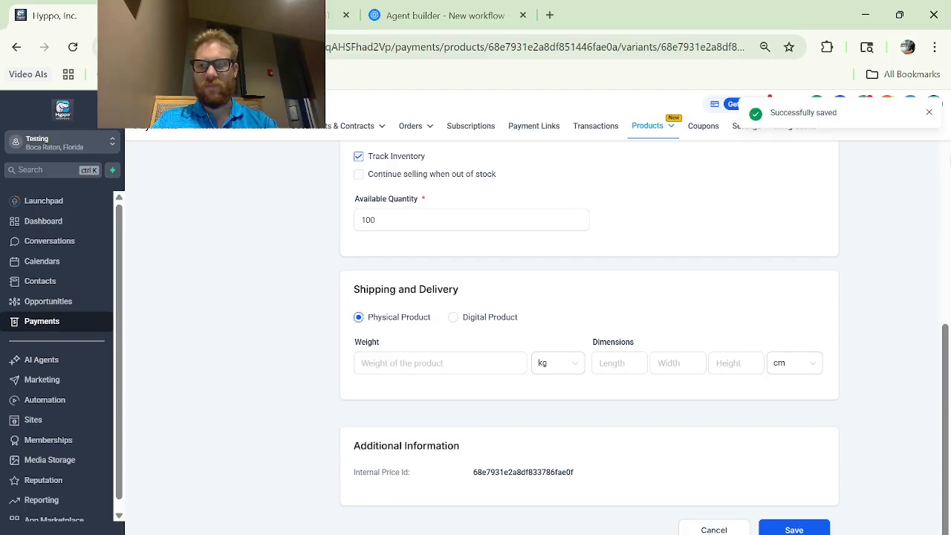
left_click(928, 113)
Leave the price details and open the product inventory page.
scroll(678, 229, "up", 5)
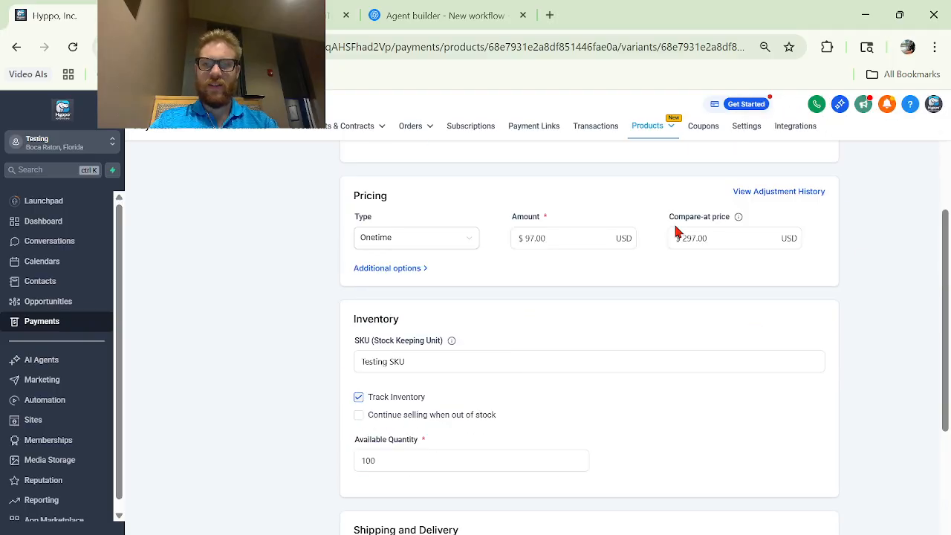
mouse_move(668, 135)
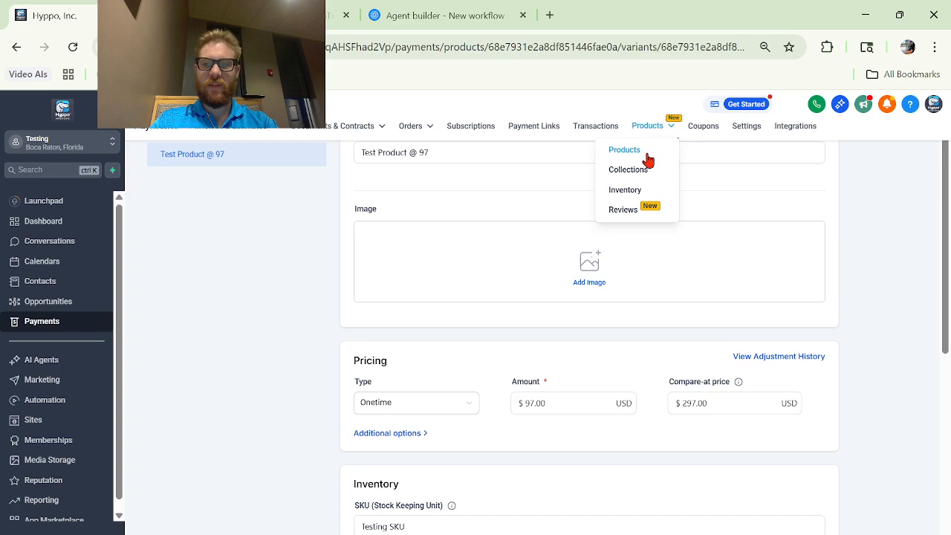
left_click(622, 192)
left_click(635, 152)
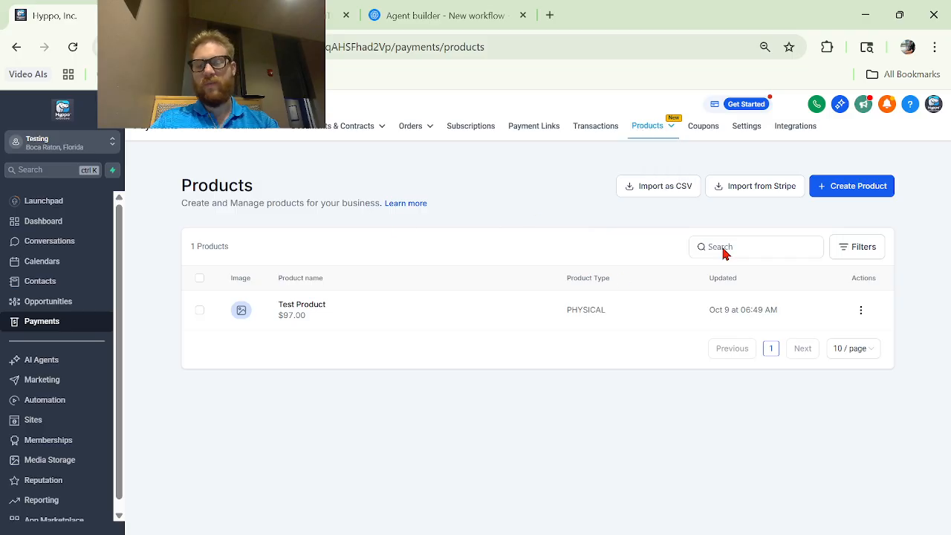
mouse_move(673, 129)
left_click(632, 193)
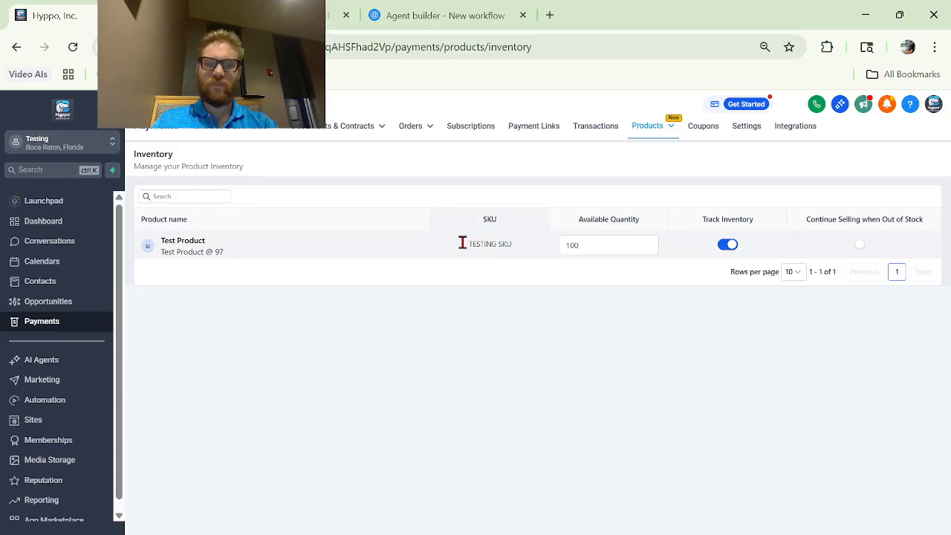
Examine Test Product's inventory row, covering its price name, SKU, available quantity and the Continue Selling when Out of Stock option.
triple_click(198, 251)
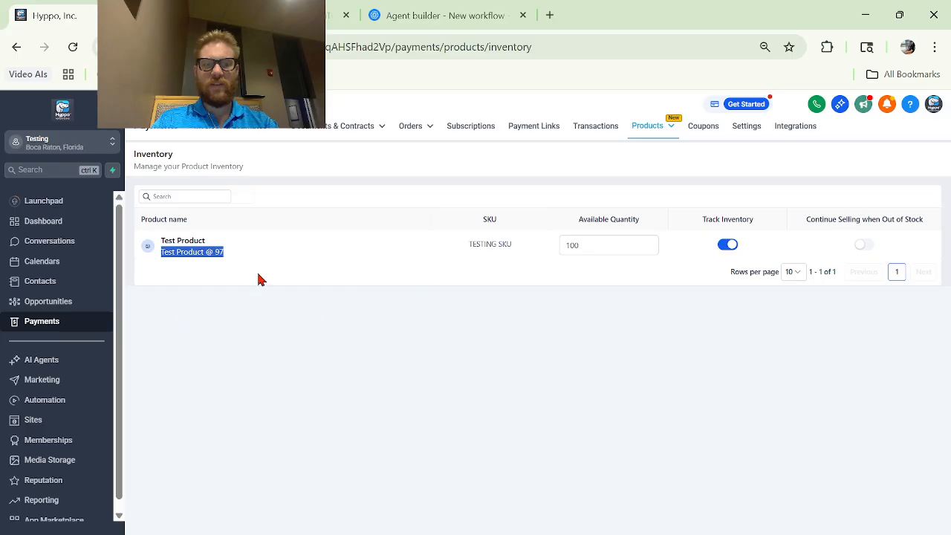
double_click(219, 252)
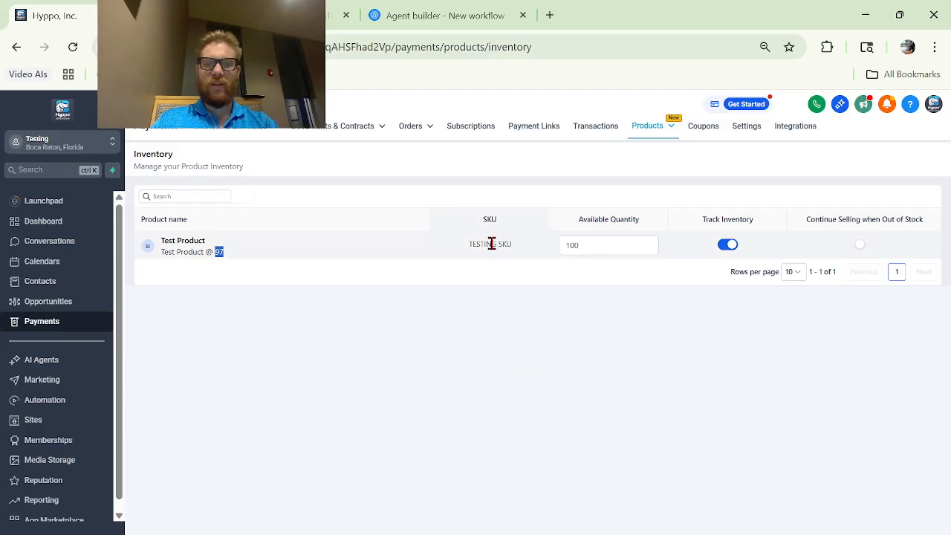
left_click_drag(470, 244, 514, 254)
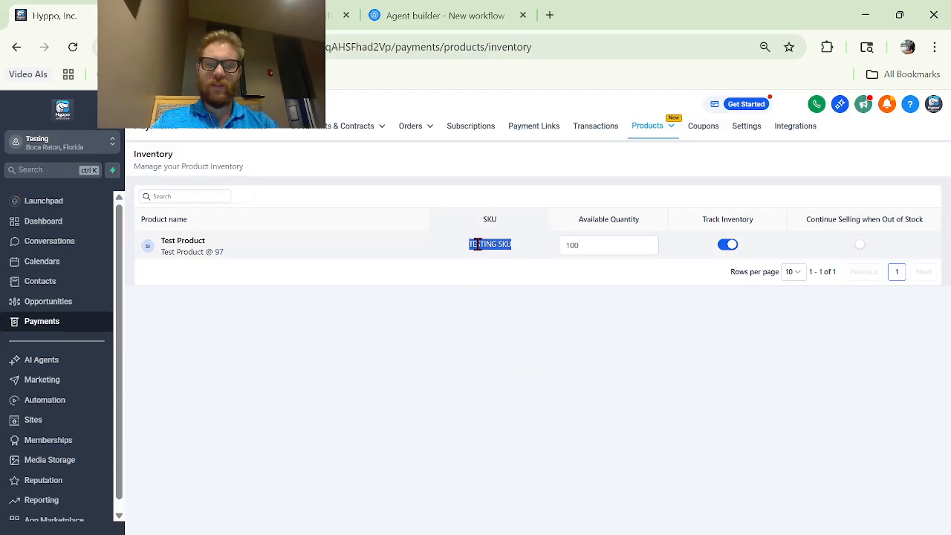
left_click(605, 247)
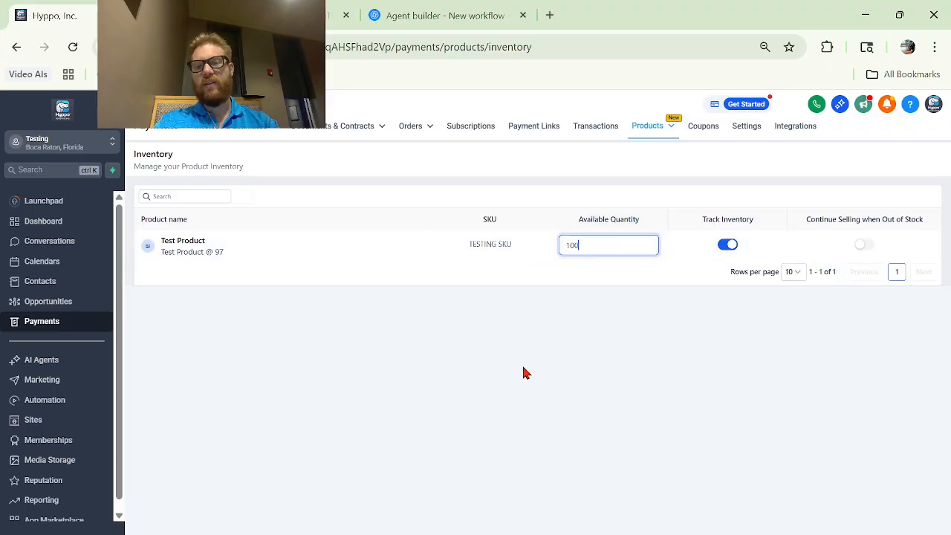
left_click(628, 378)
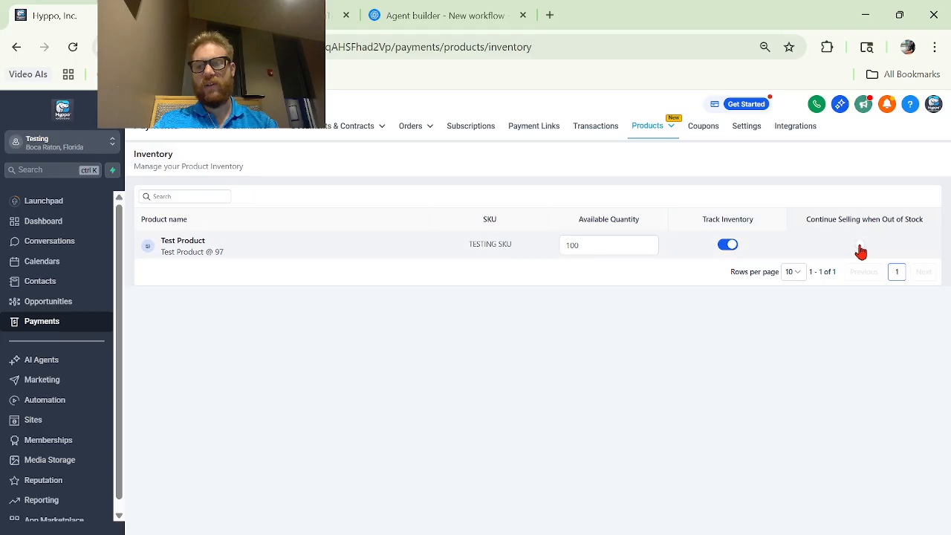
left_click(862, 250)
left_click(863, 251)
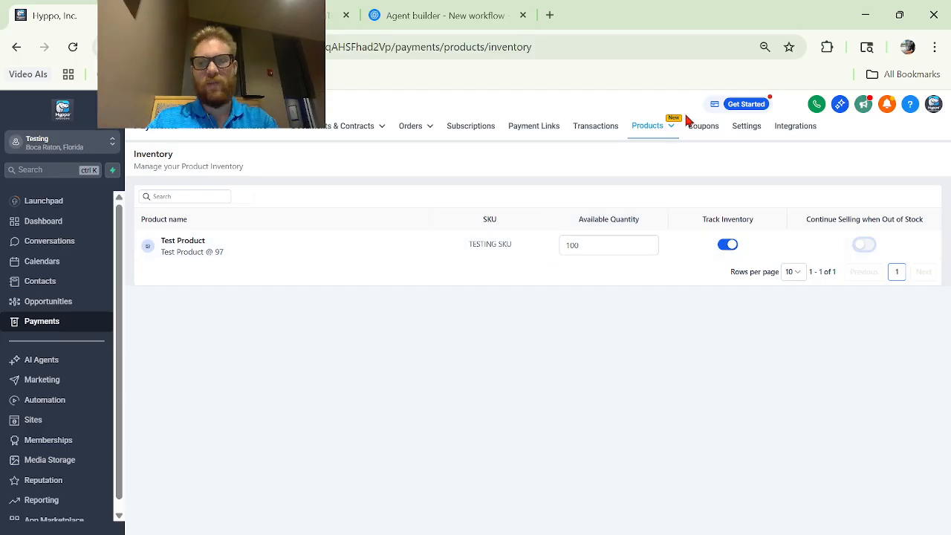
Return from the inventory page to the products list.
mouse_move(668, 126)
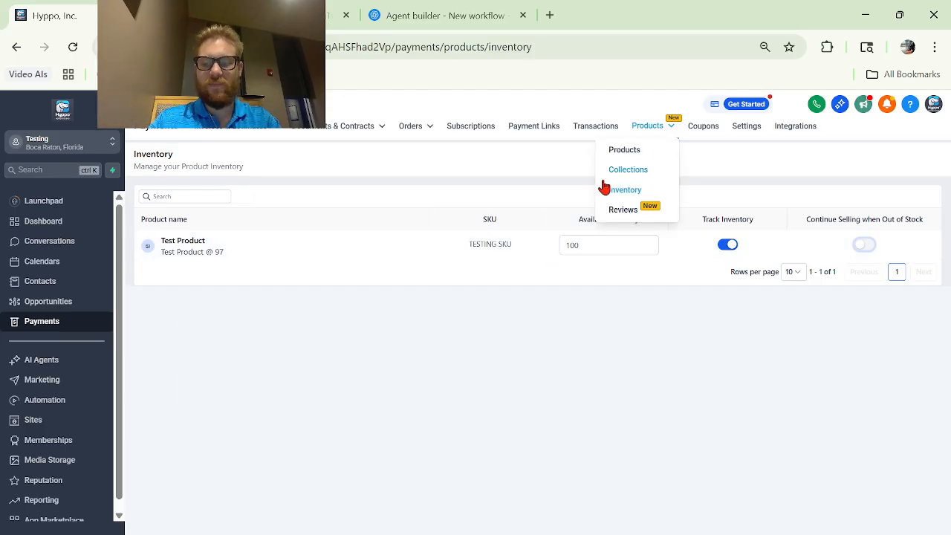
left_click(623, 150)
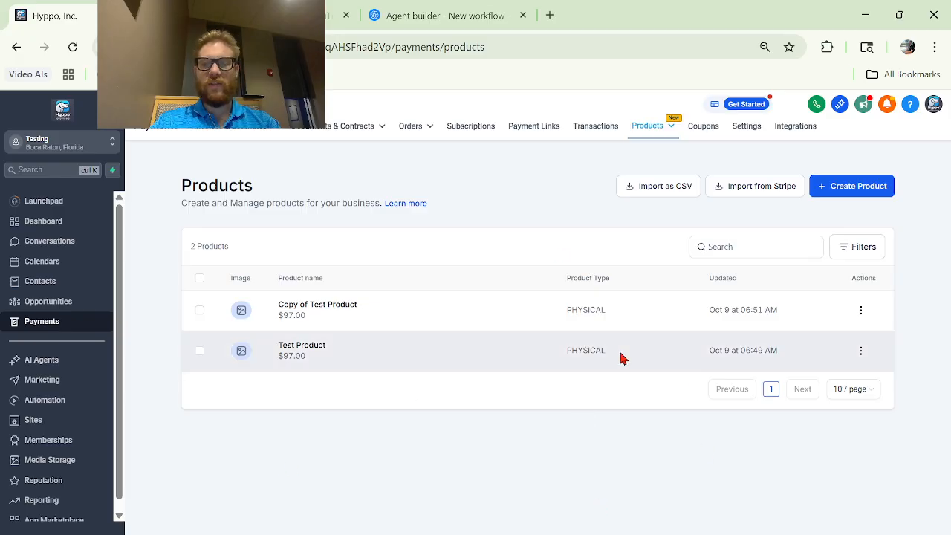